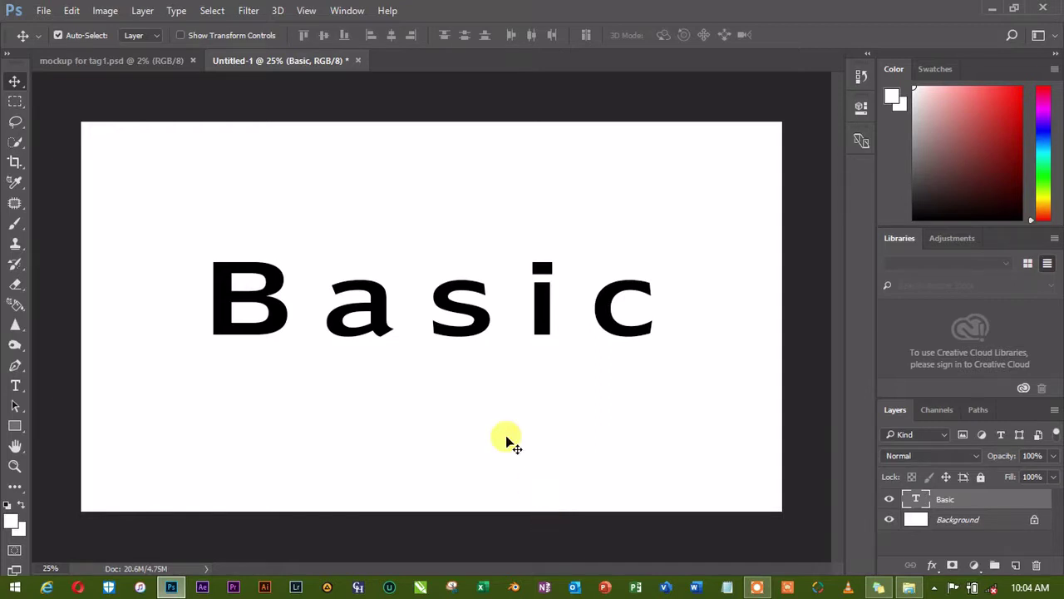
Move the "Basic" text slightly lower on the canvas.
drag(375, 319, 374, 329)
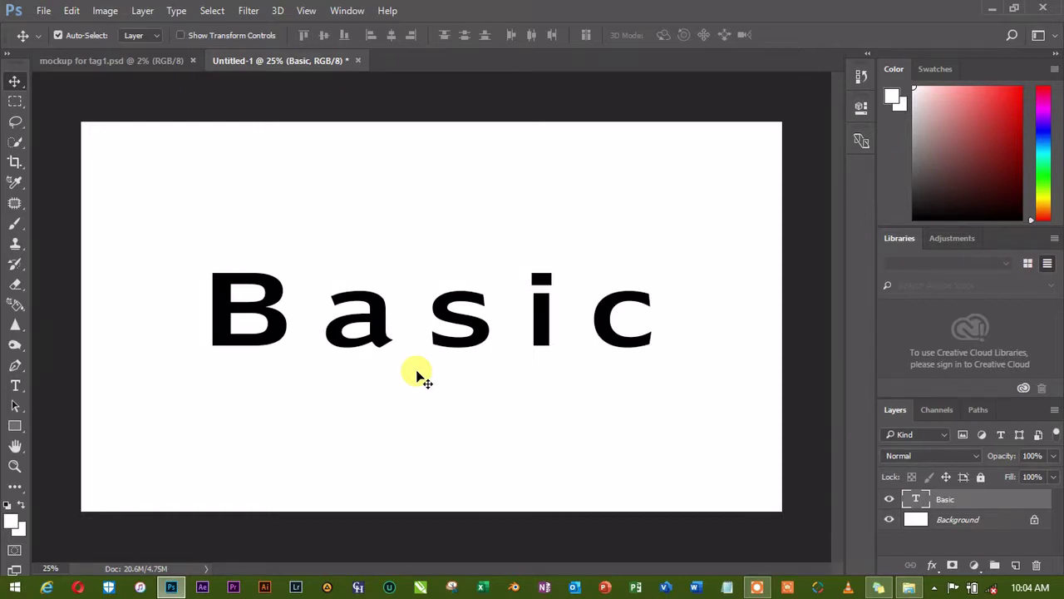
Try the Zoom tool on the "Basic" text, zooming far in on the letters and back out to the whole canvas.
key(z)
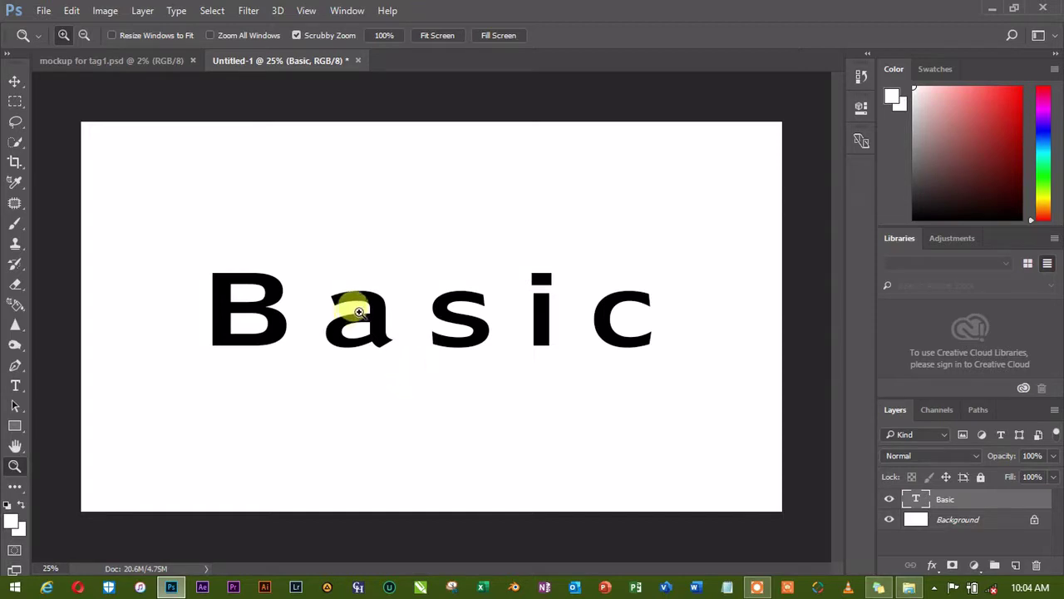
drag(366, 315, 517, 348)
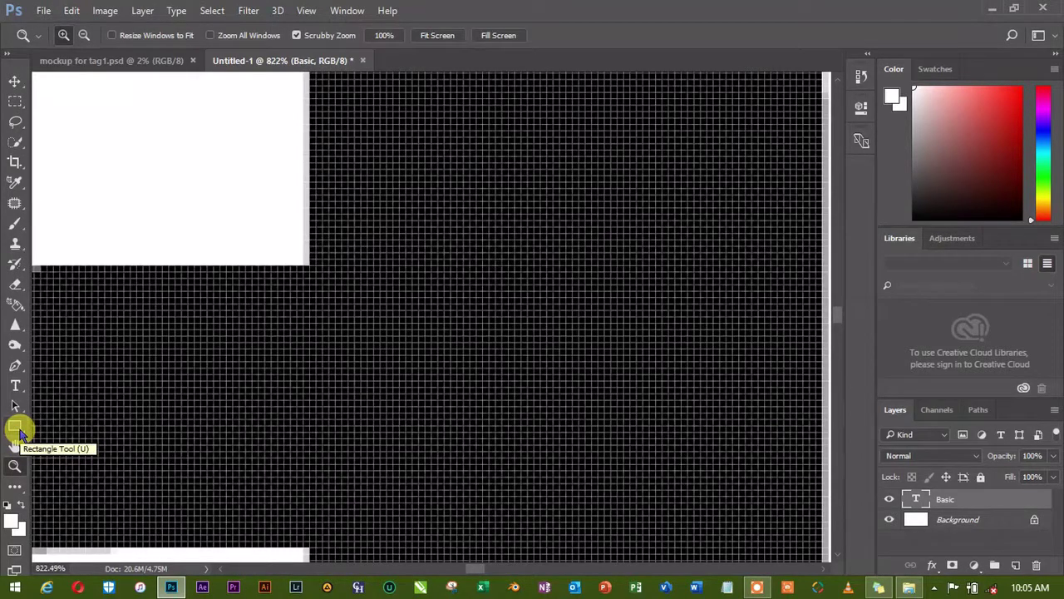
drag(309, 422, 244, 380)
drag(352, 416, 257, 421)
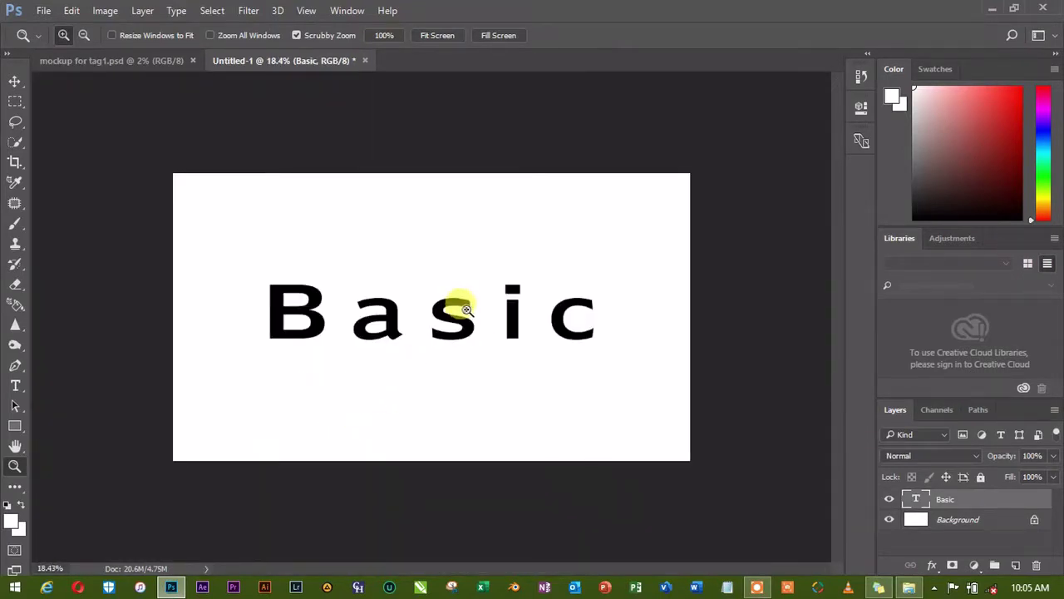
drag(456, 305, 505, 326)
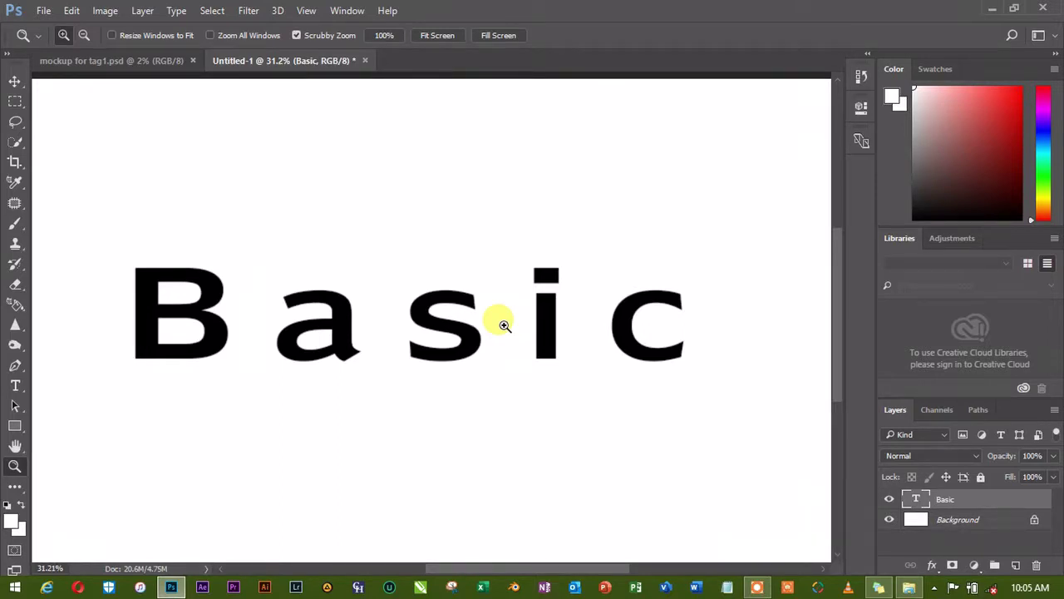
mouse_move(504, 325)
mouse_down()
mouse_move(457, 338)
mouse_move(532, 368)
mouse_move(509, 331)
mouse_move(517, 346)
mouse_move(569, 364)
mouse_move(541, 342)
mouse_move(474, 328)
mouse_move(505, 345)
mouse_up()
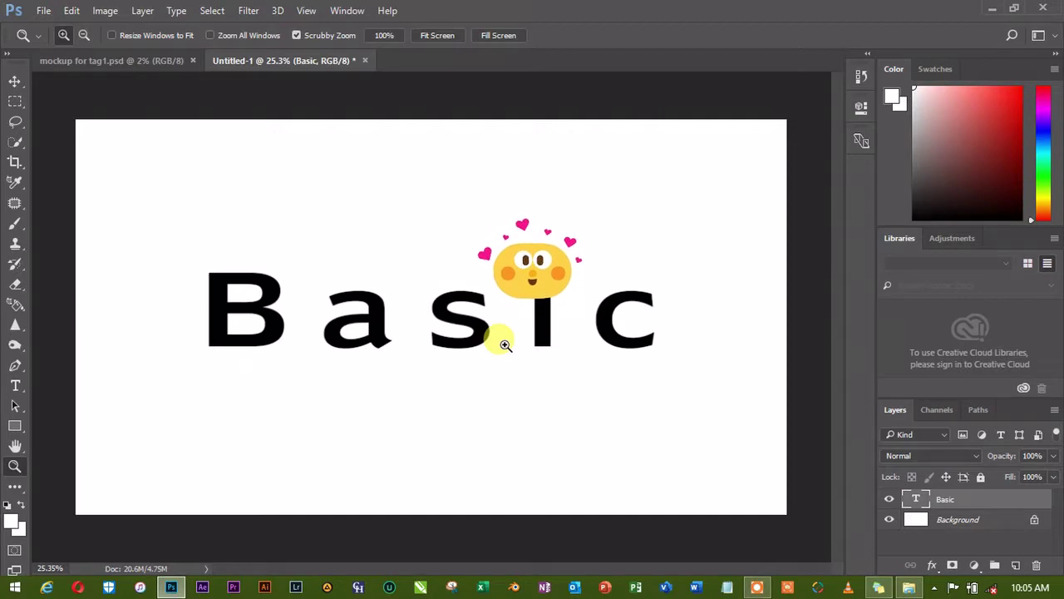
drag(490, 334, 508, 309)
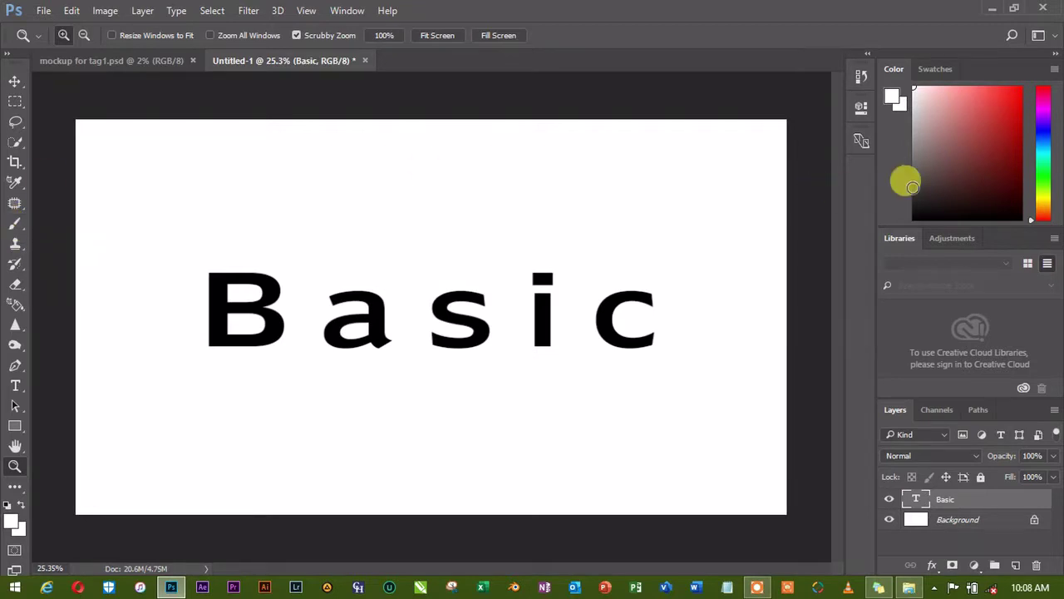
Look through the Adjustments, Libraries, Channels and Paths panels, ending on the Layers panel.
click(938, 71)
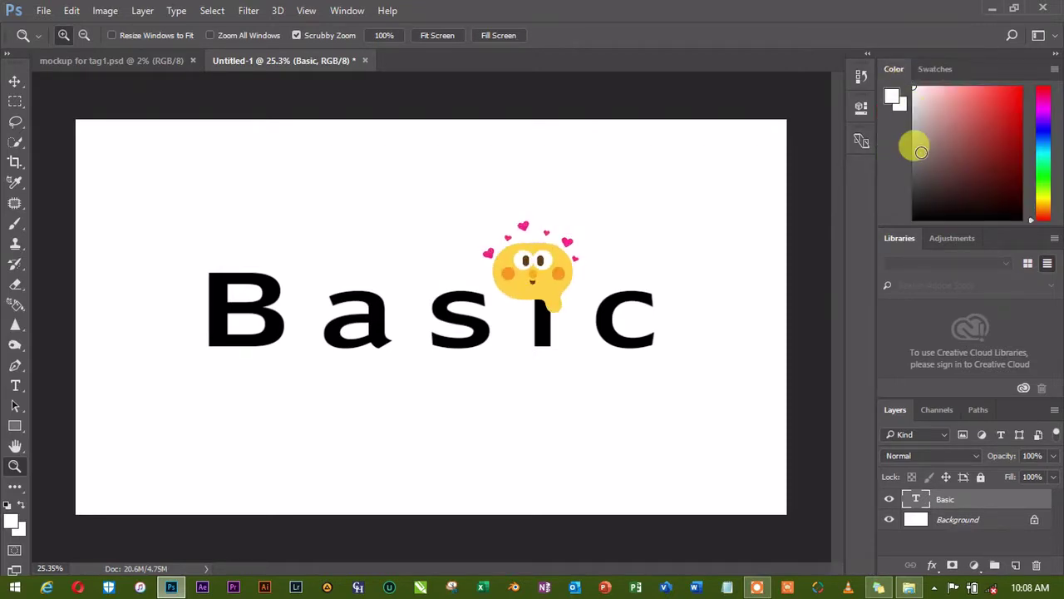
click(953, 239)
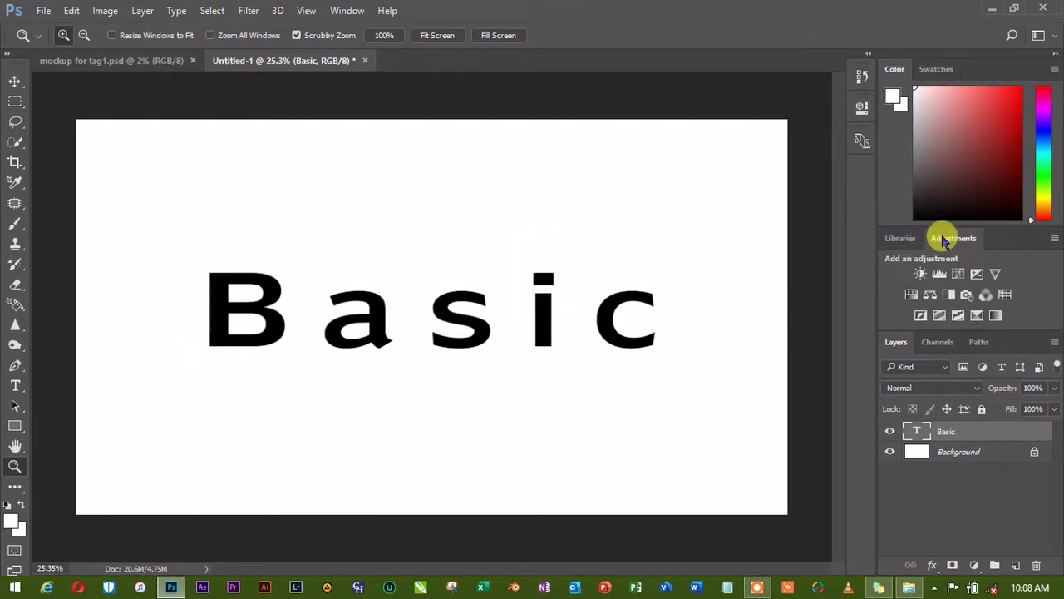
click(899, 238)
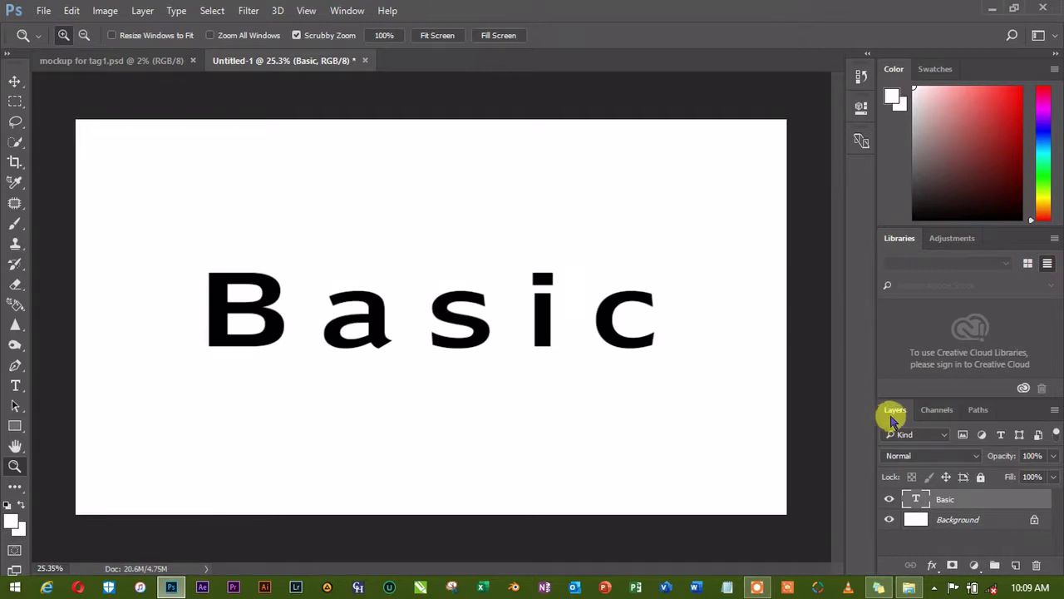
click(937, 411)
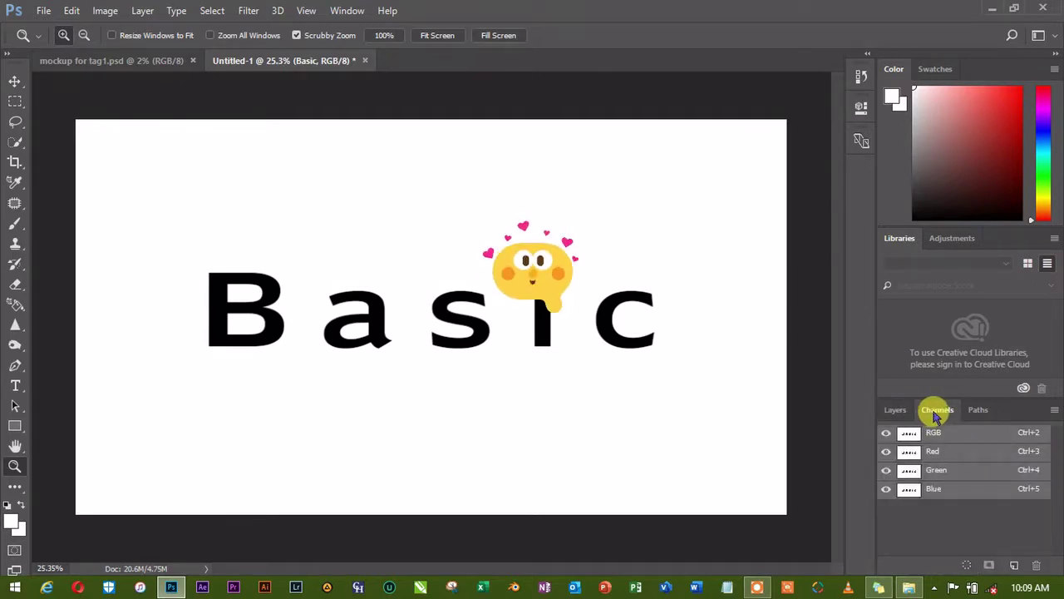
click(978, 410)
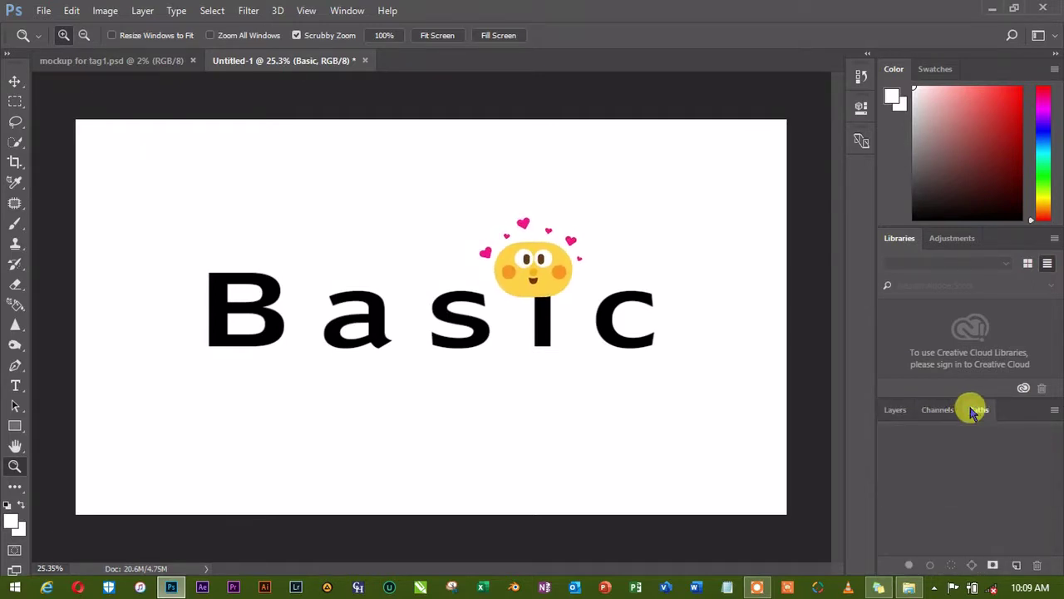
click(896, 409)
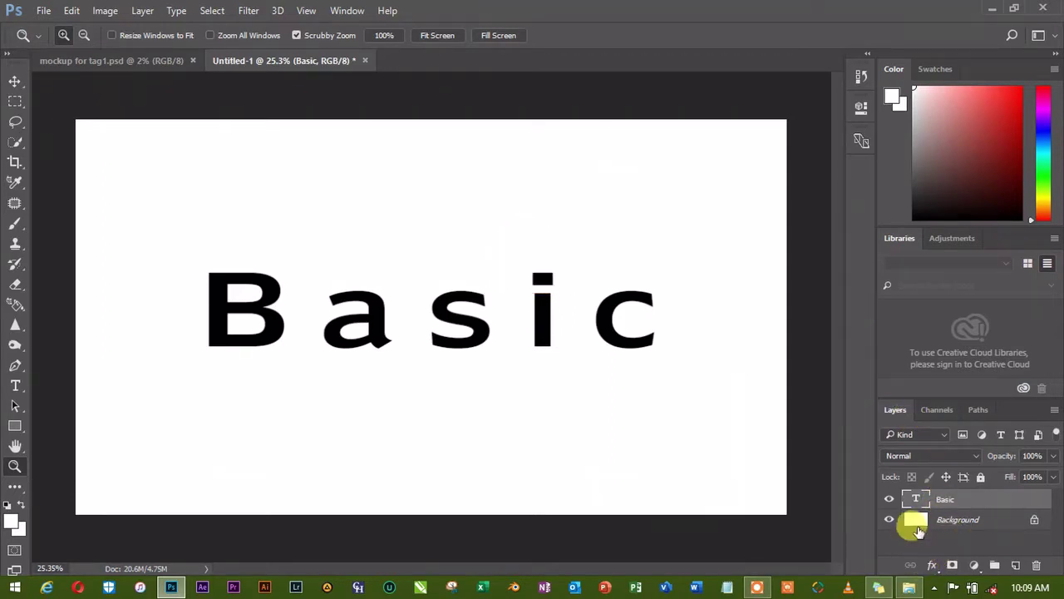
Examine the layer filter types, blending modes and layer effects available for the "Basic" text layer, without applying any.
click(917, 435)
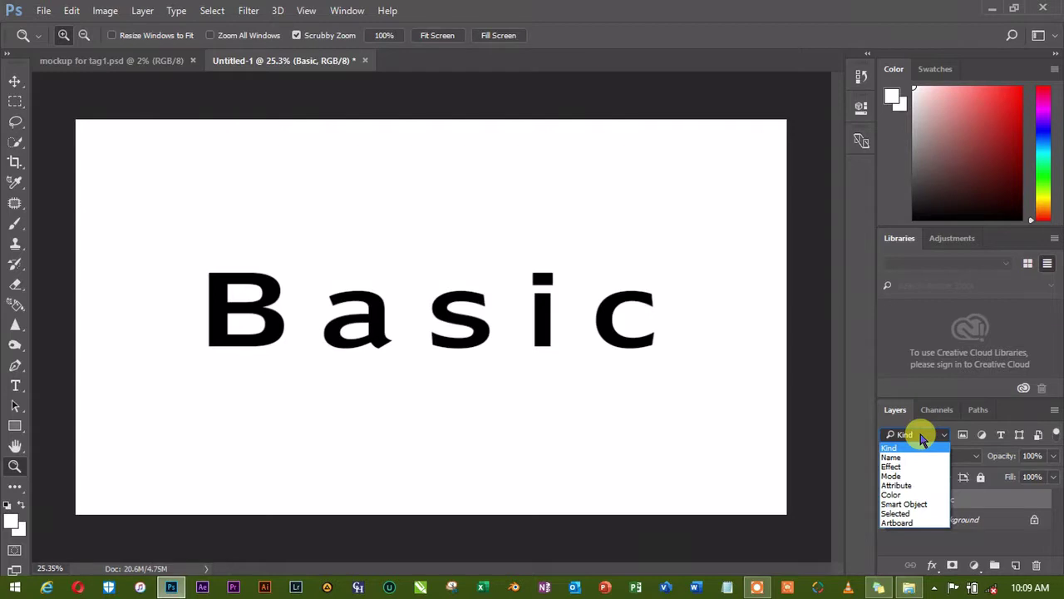
click(920, 436)
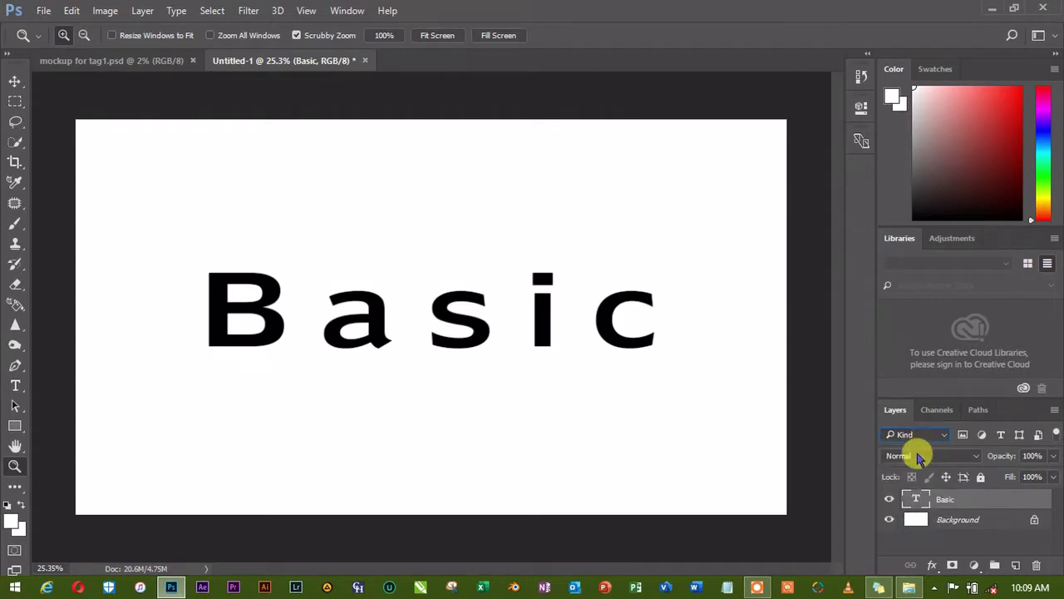
click(919, 457)
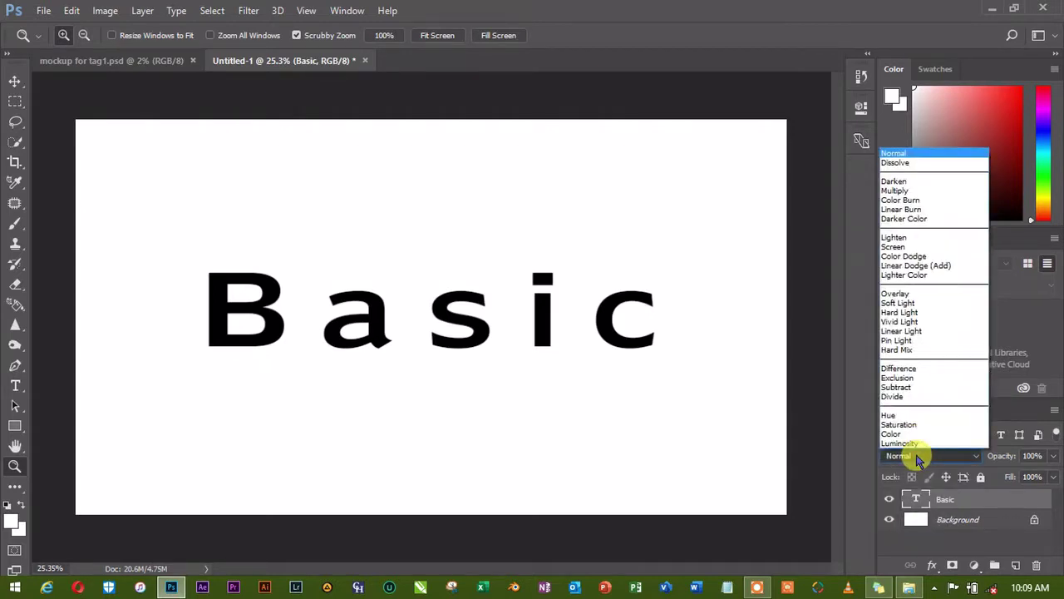
click(915, 455)
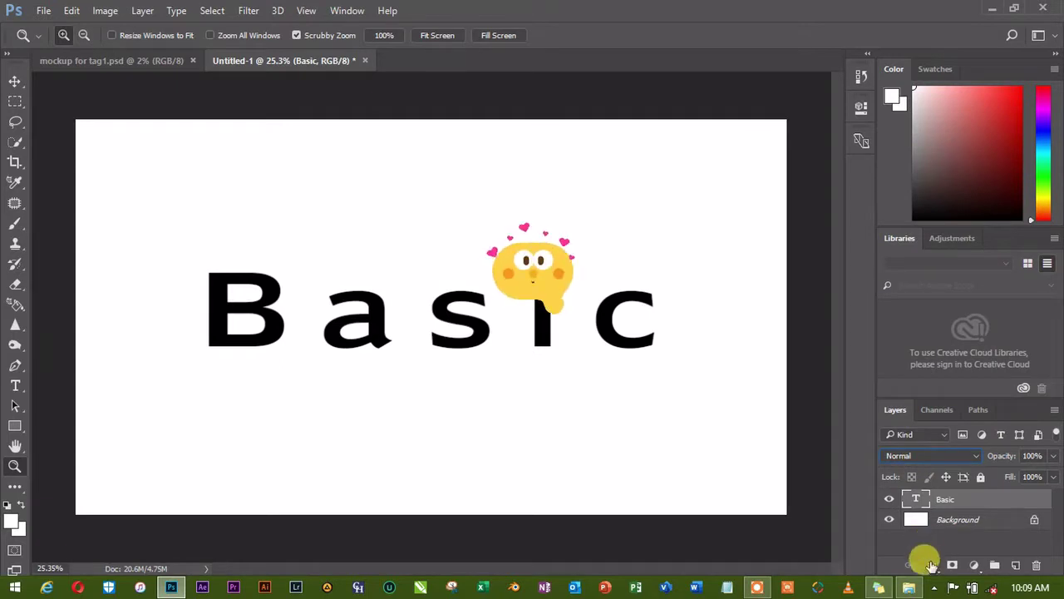
click(932, 565)
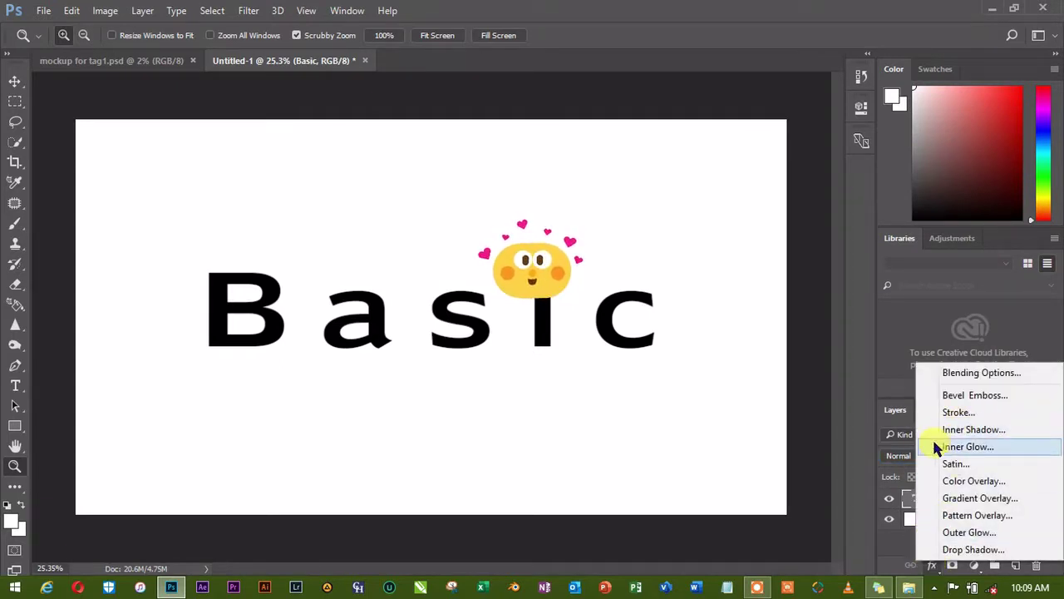
click(900, 457)
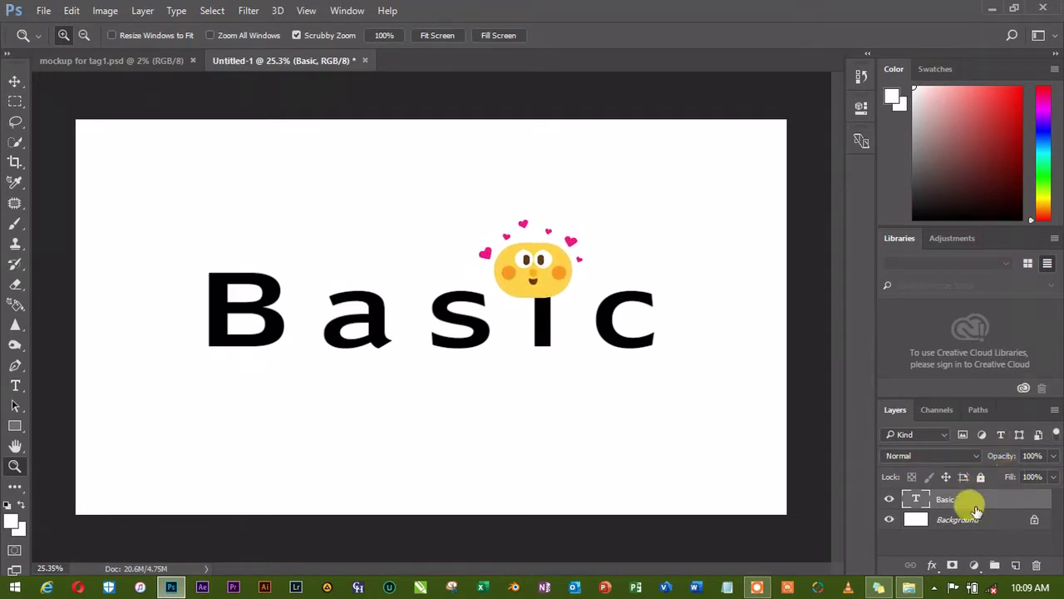
double_click(950, 500)
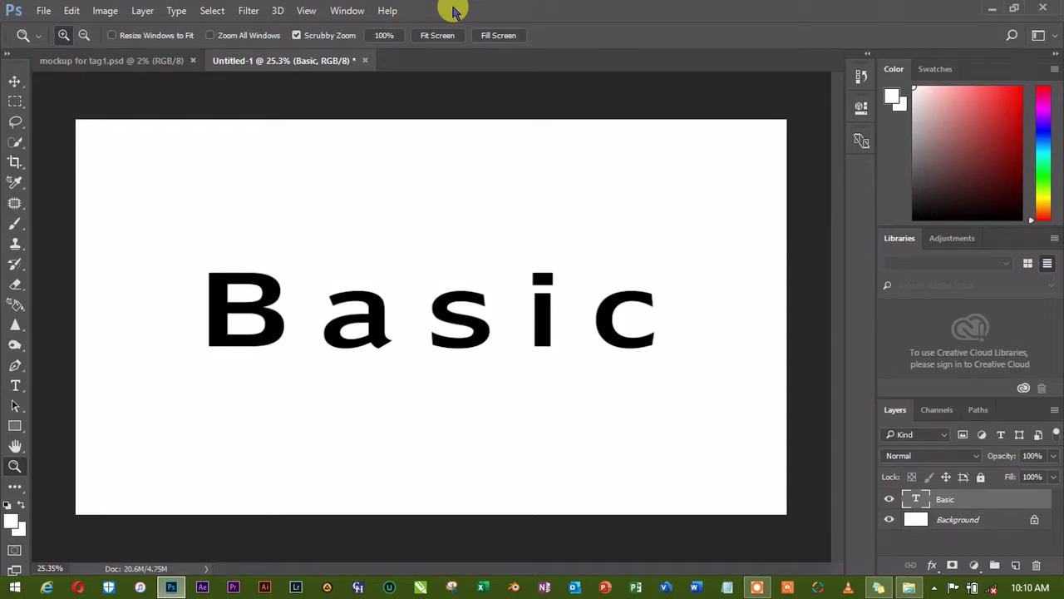
Examine the document arrangement options and the workspace presets without choosing any.
click(349, 11)
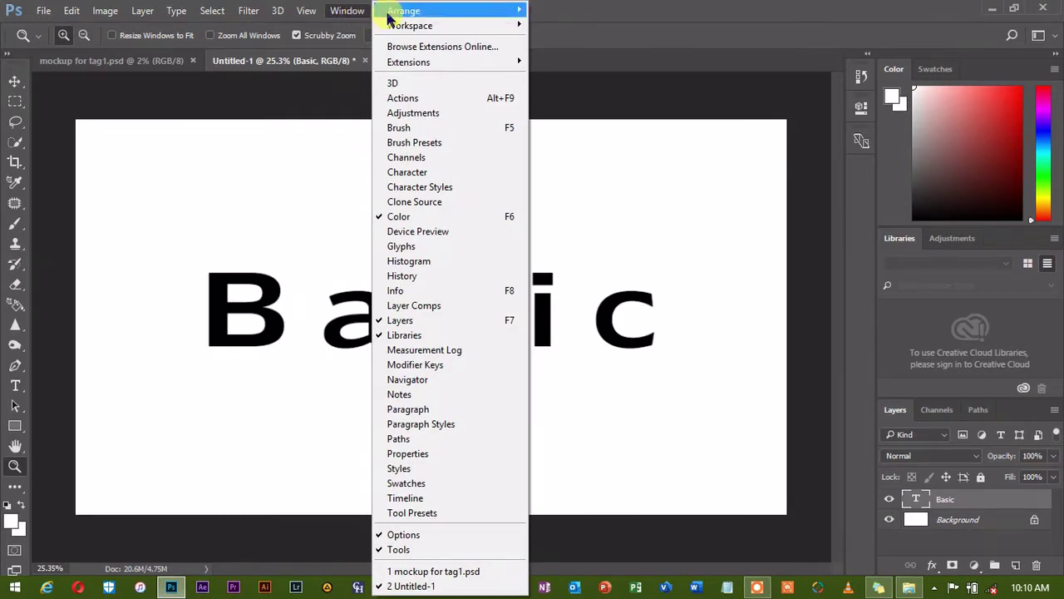
mouse_move(389, 14)
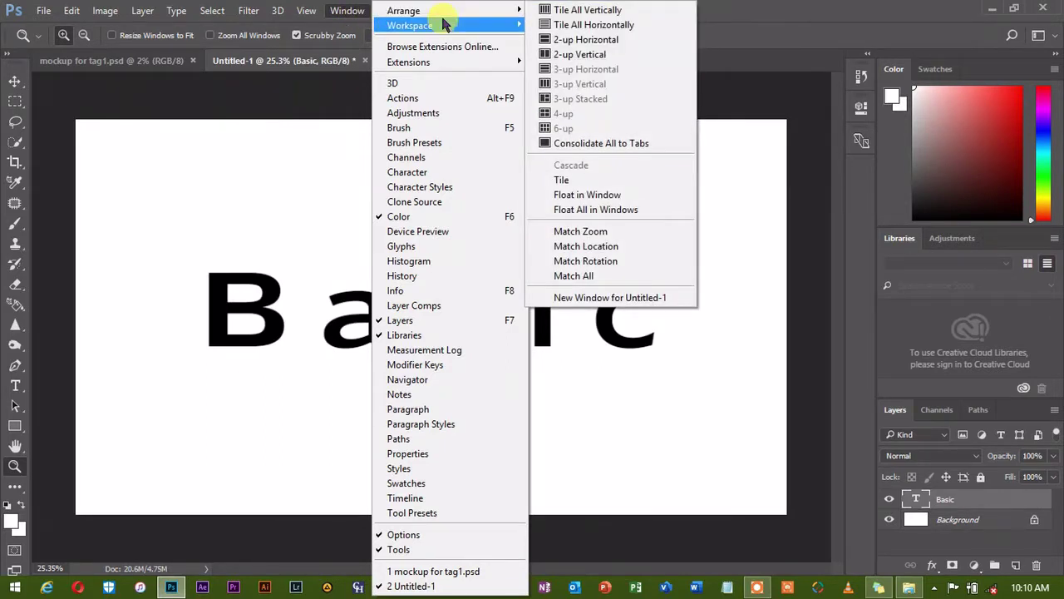
mouse_move(453, 30)
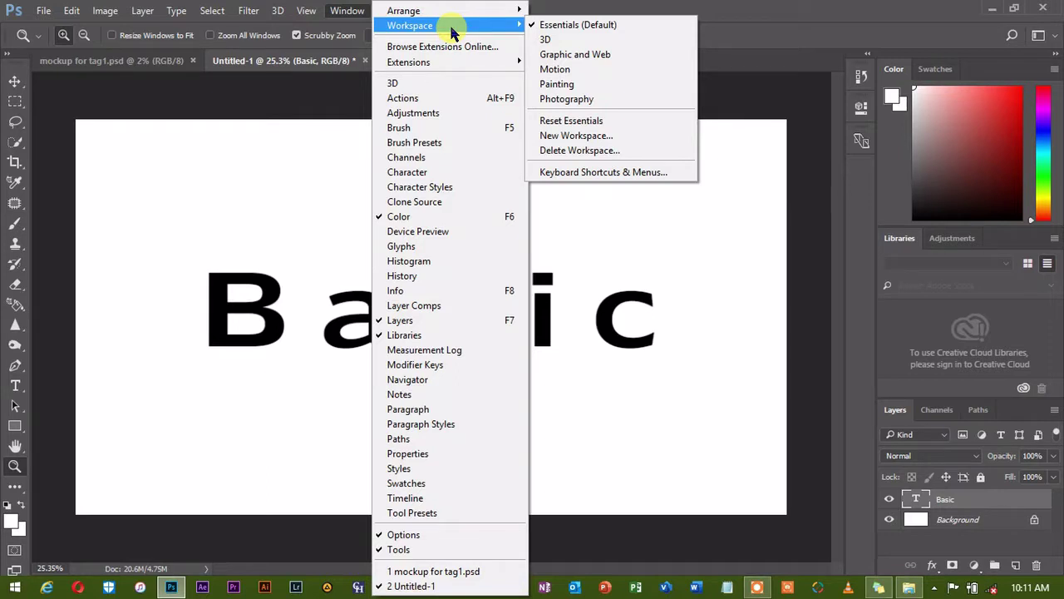
mouse_move(404, 11)
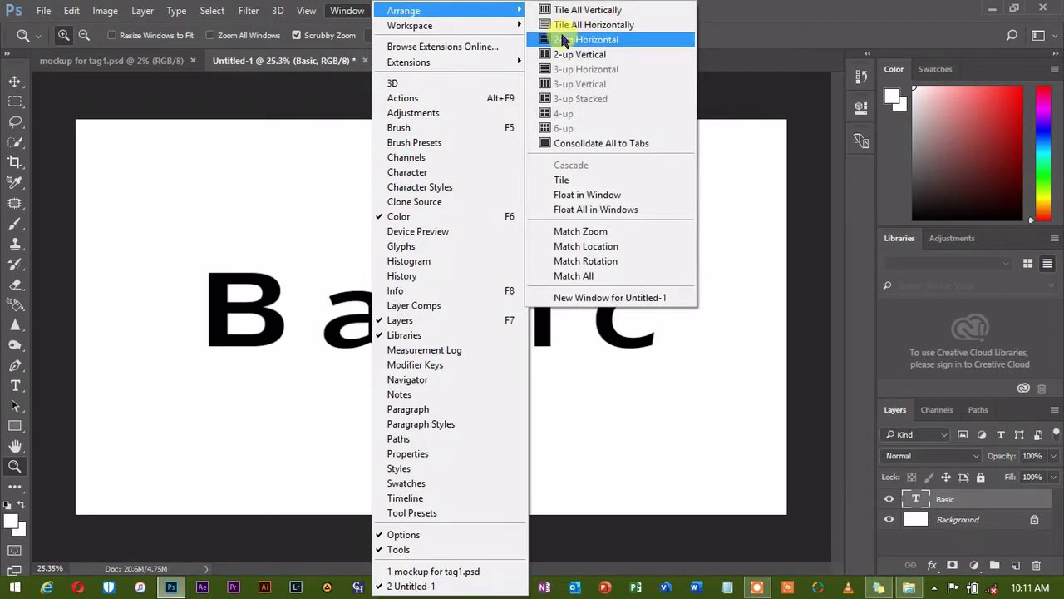
click(716, 16)
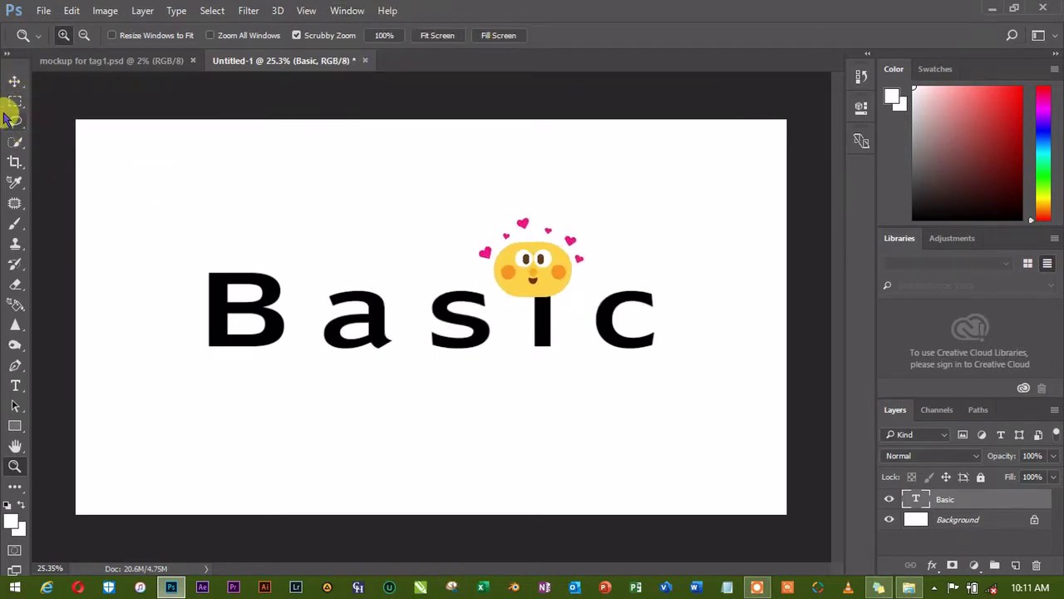
Undock the tool palette and the collapsed History panel so both float over the document area.
drag(13, 57, 205, 131)
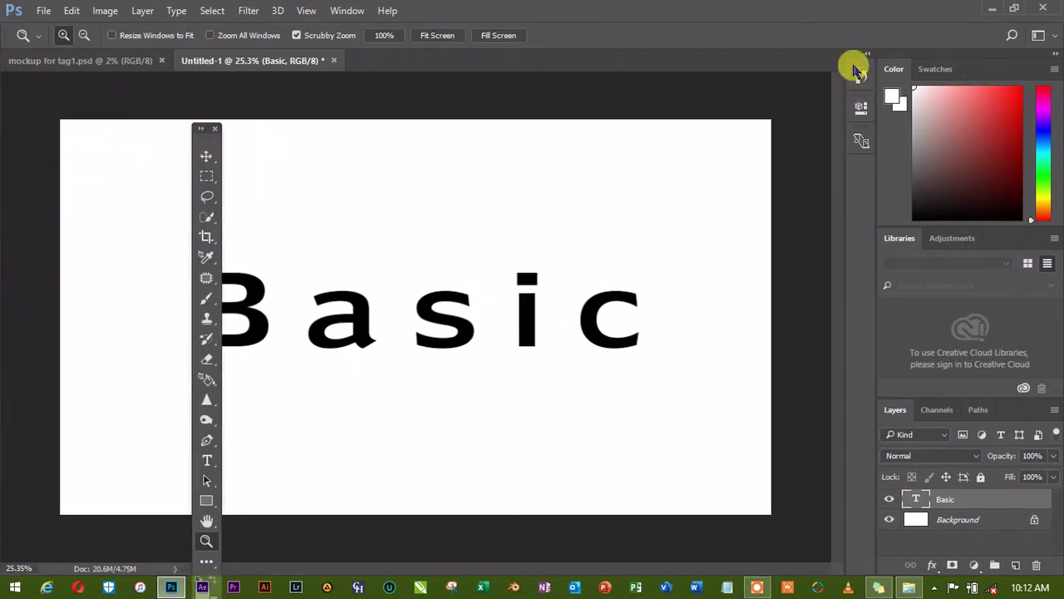
drag(856, 67, 735, 89)
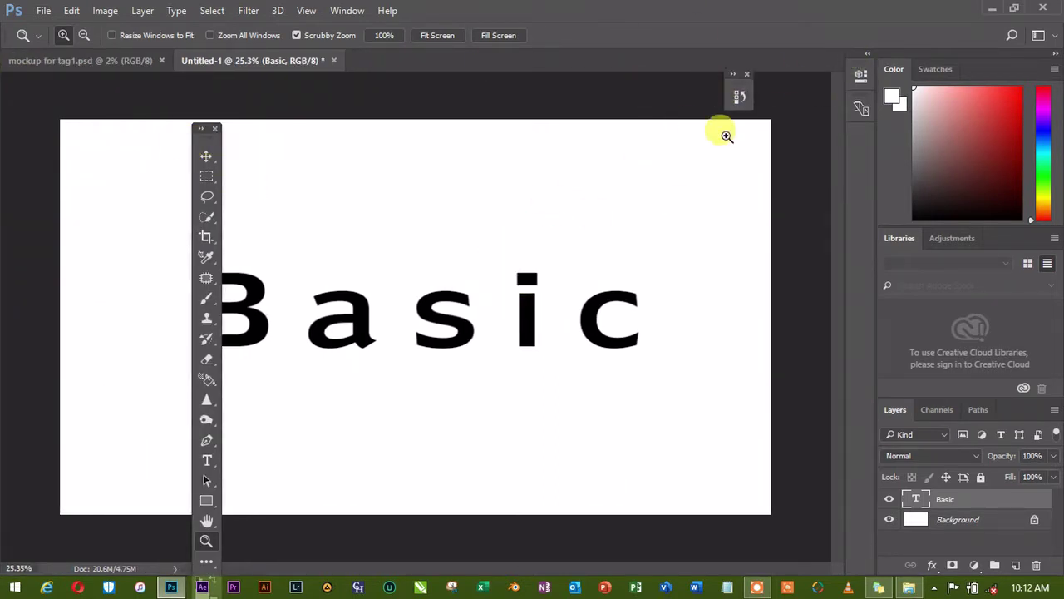
Reset the Essentials workspace to its default panel layout.
click(347, 11)
mouse_move(444, 24)
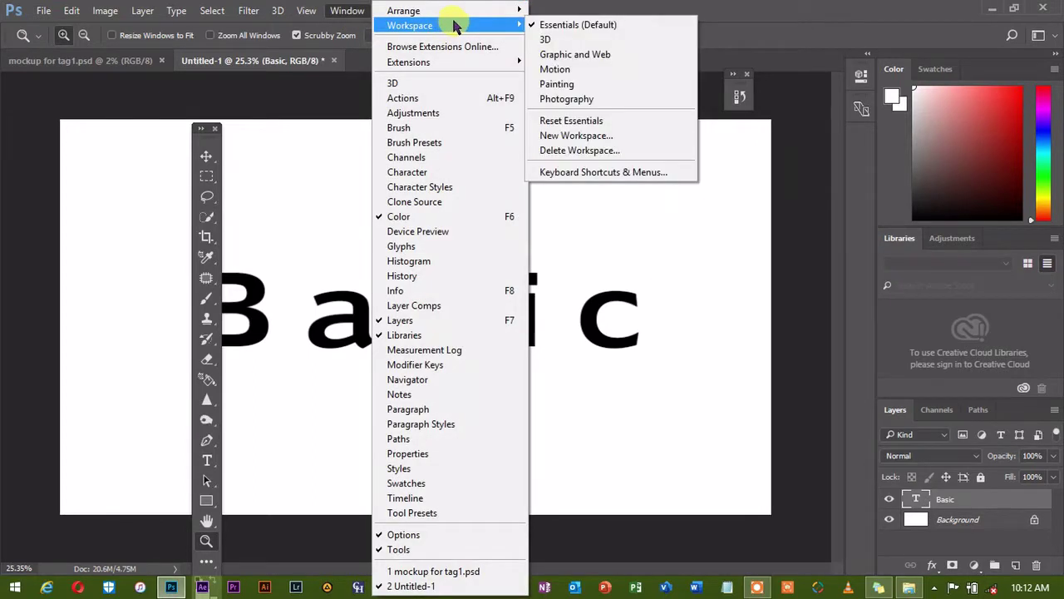
click(613, 120)
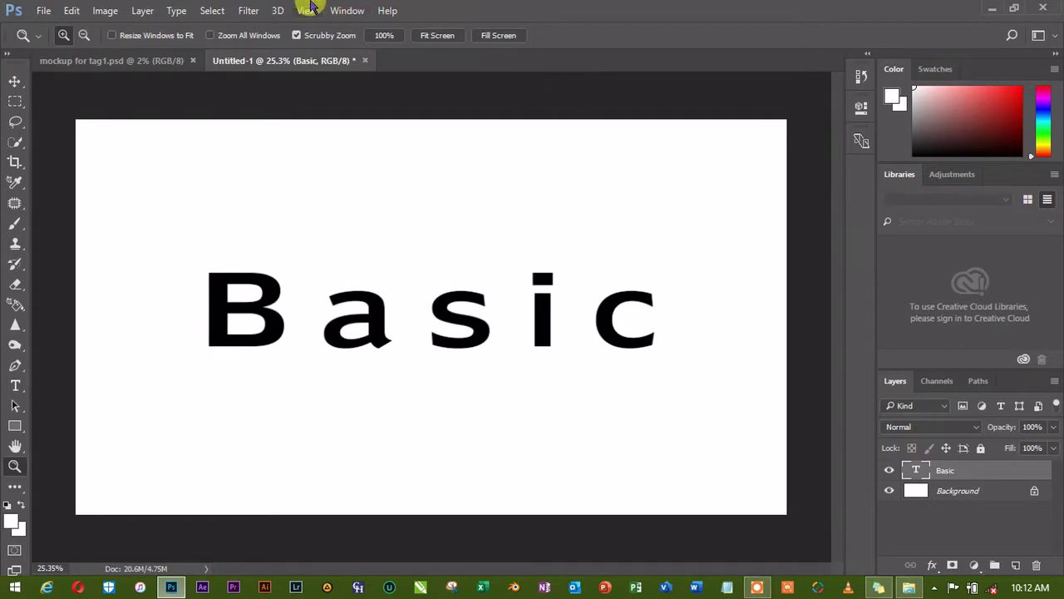
Review the workspace presets and the reset, new and delete workspace commands again without choosing any.
click(346, 10)
mouse_move(459, 26)
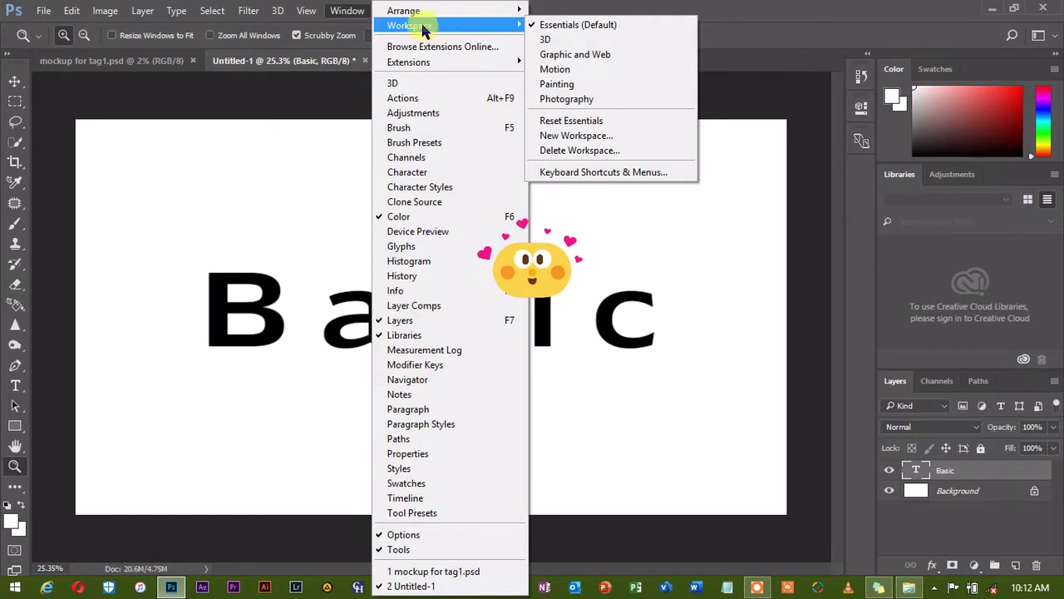
click(347, 11)
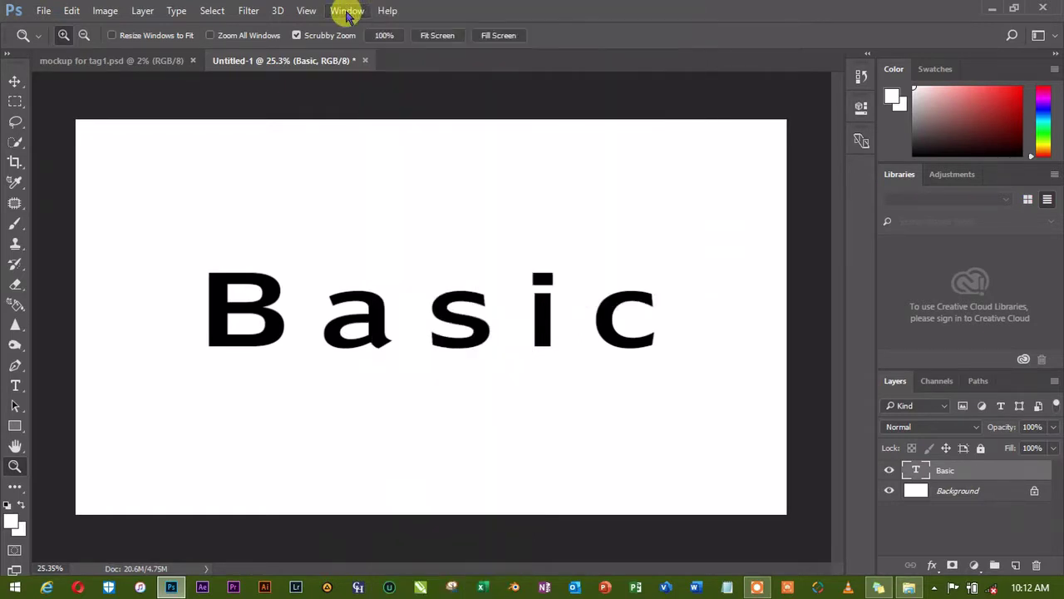
Review the commands for opening, saving and exporting files, including the export formats, without running any.
click(43, 11)
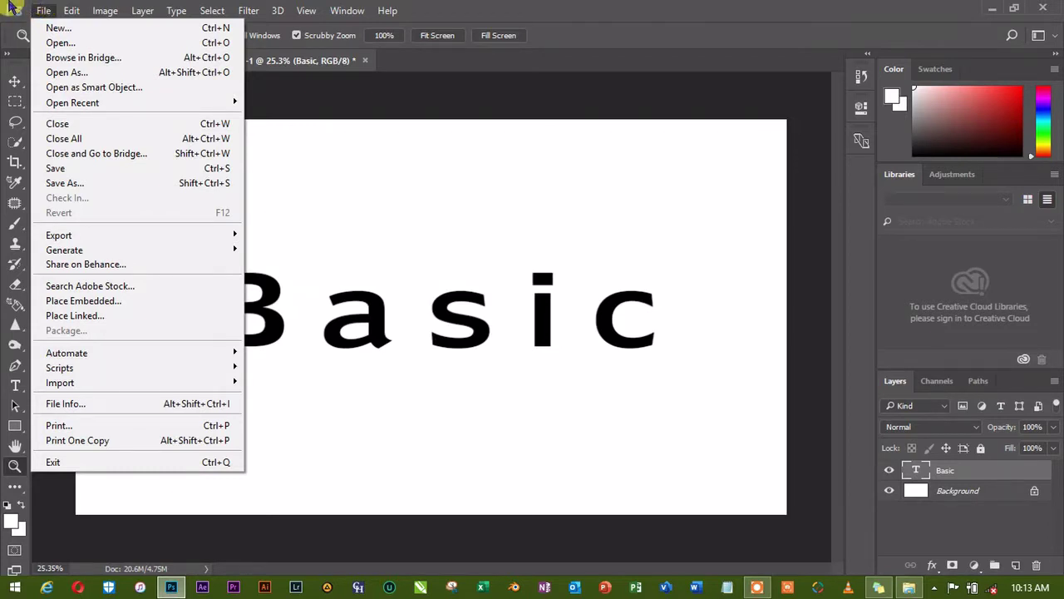
mouse_move(100, 104)
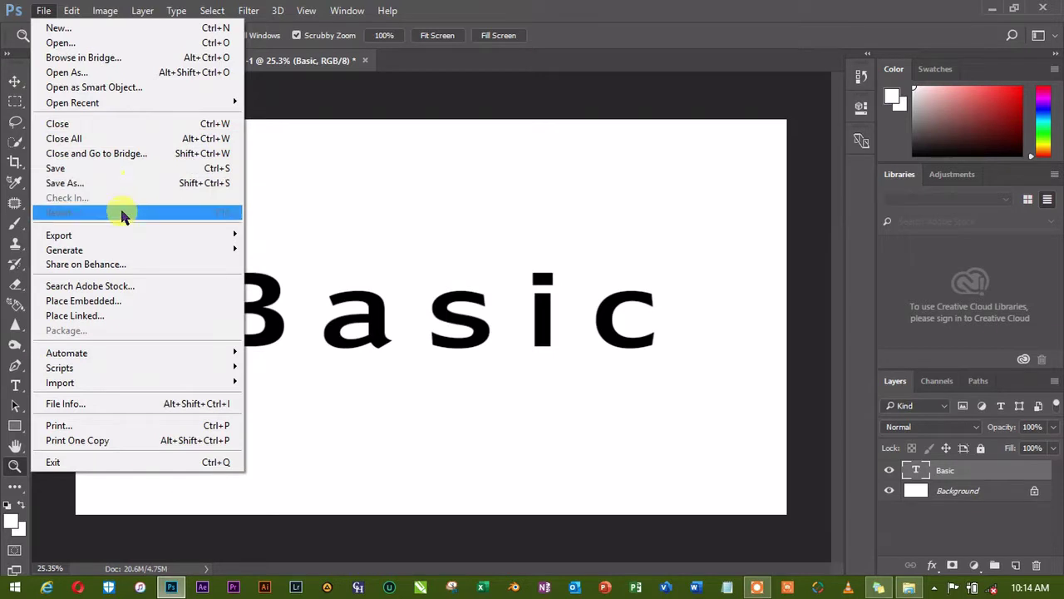
mouse_move(121, 235)
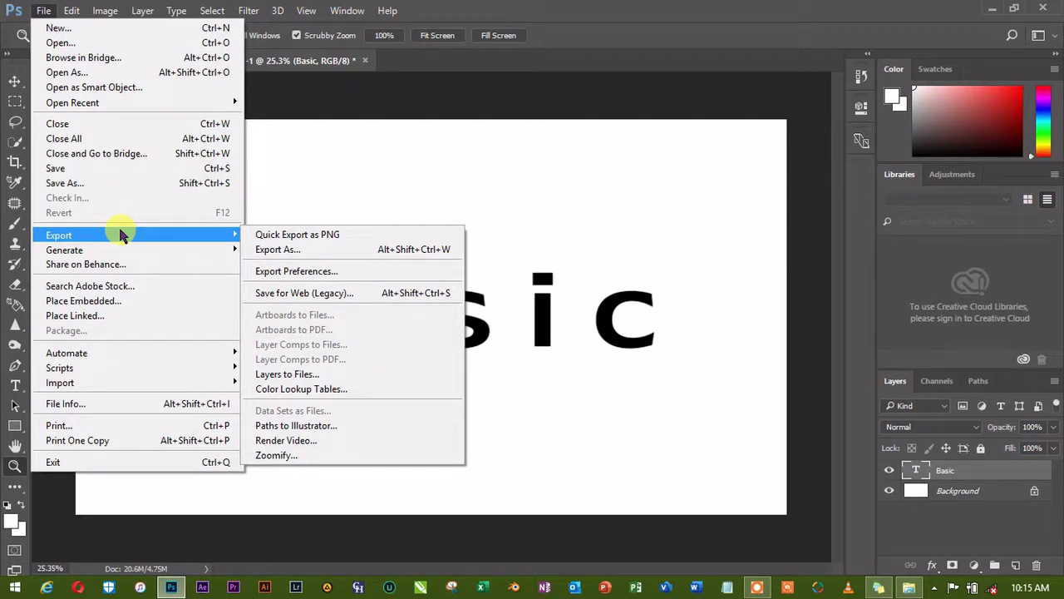
mouse_move(117, 251)
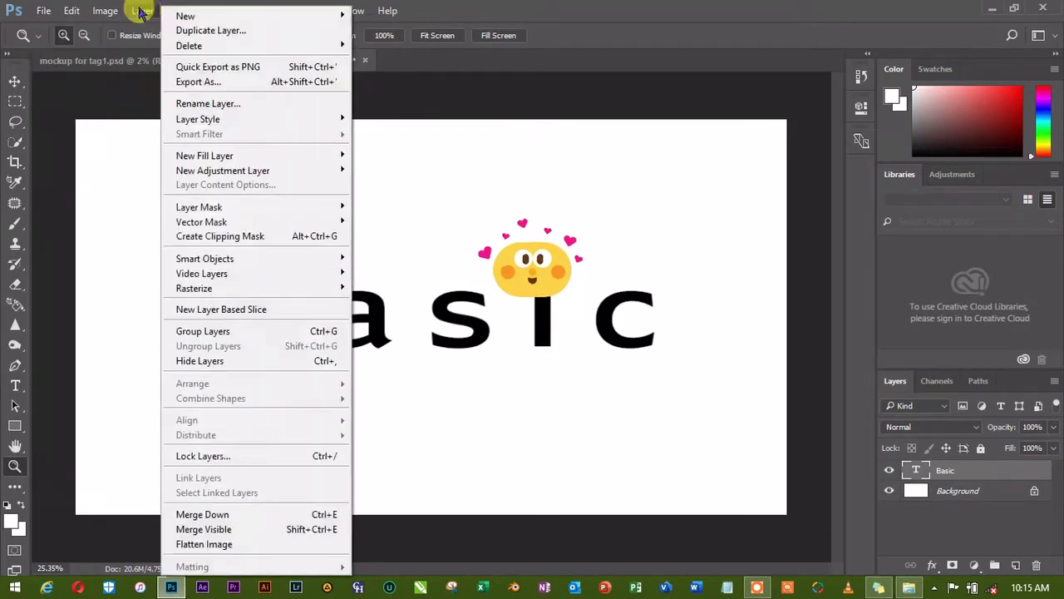
Review the editing commands, including the undo, transform and color settings options, without running any.
mouse_move(68, 12)
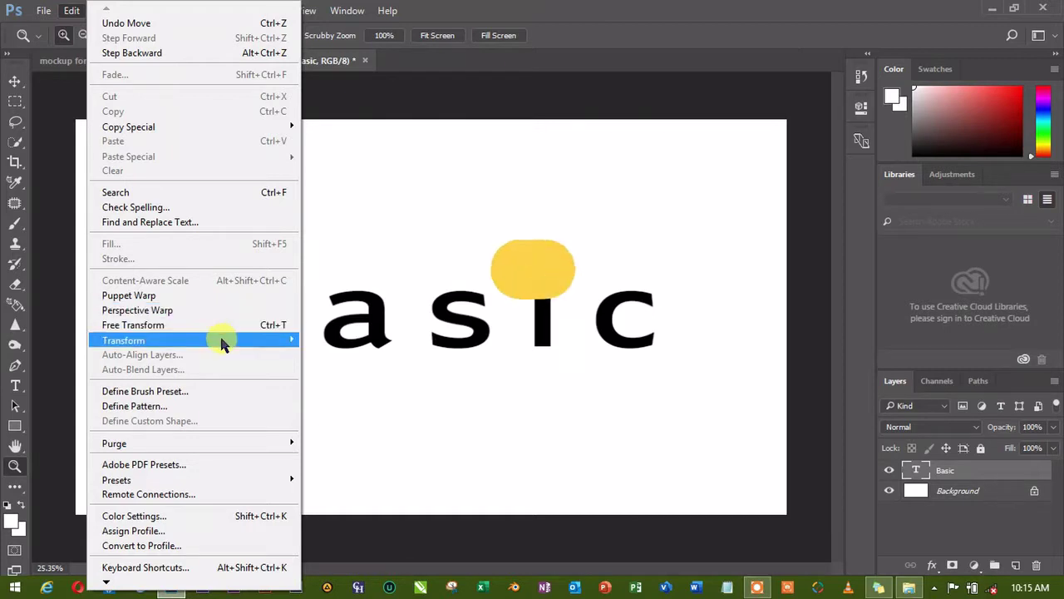
mouse_move(221, 342)
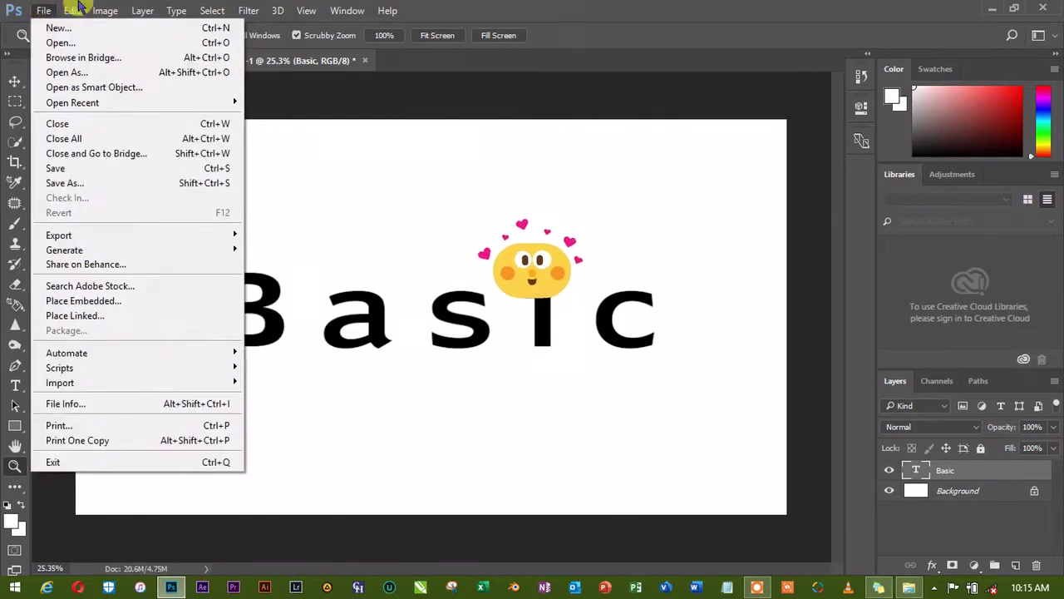
click(74, 9)
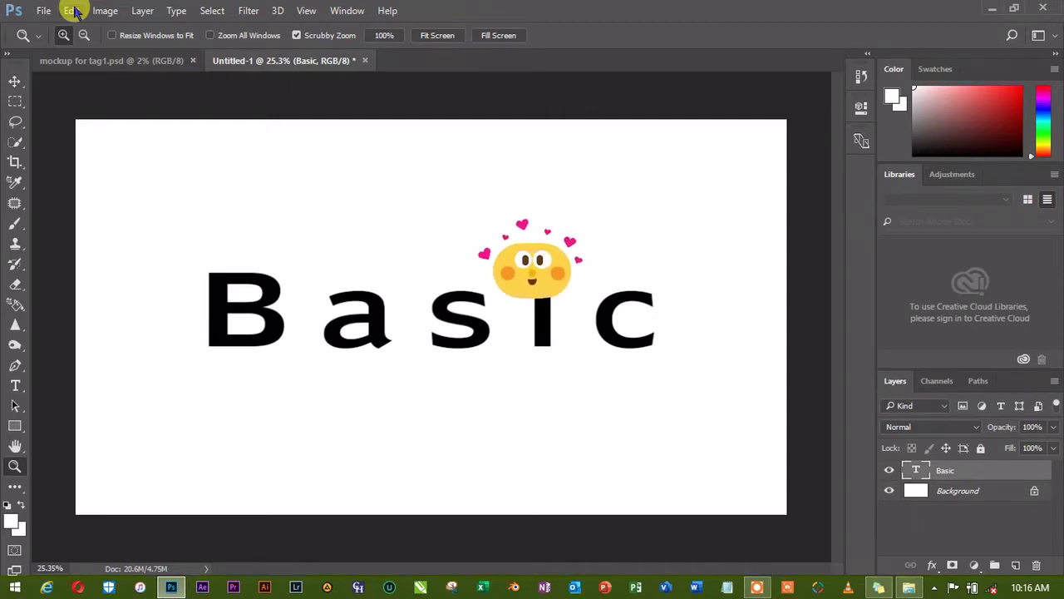
Review the image commands for color mode, adjustments, image size, canvas size and rotation without applying any.
click(103, 11)
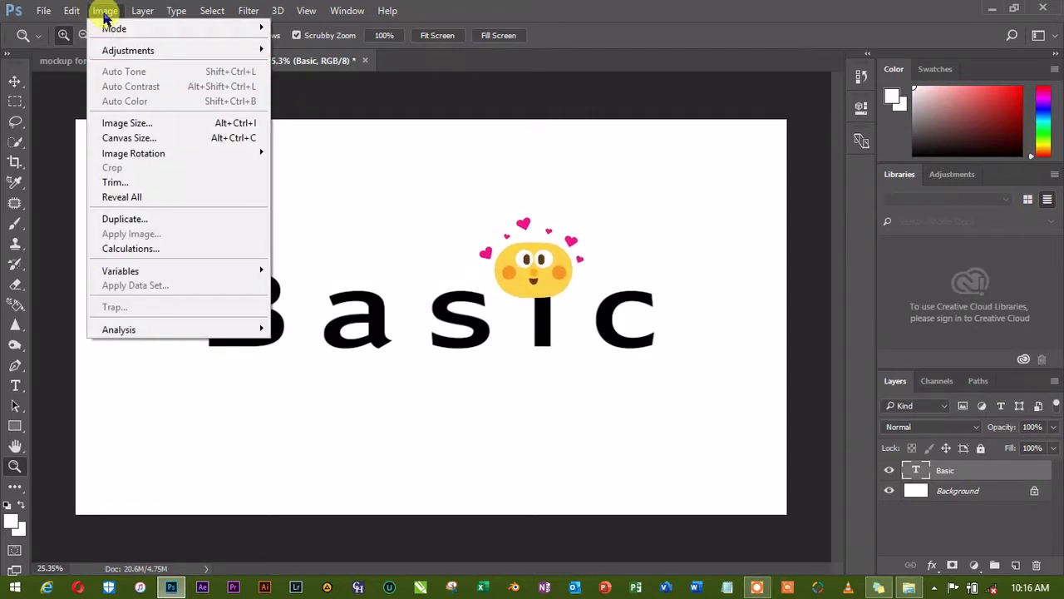
mouse_move(111, 32)
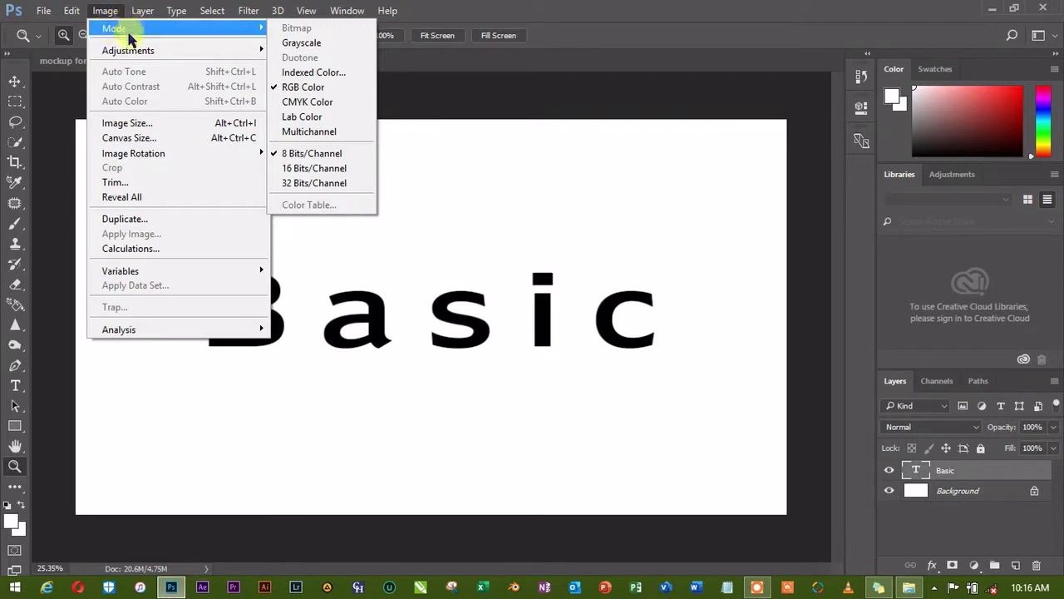
mouse_move(132, 53)
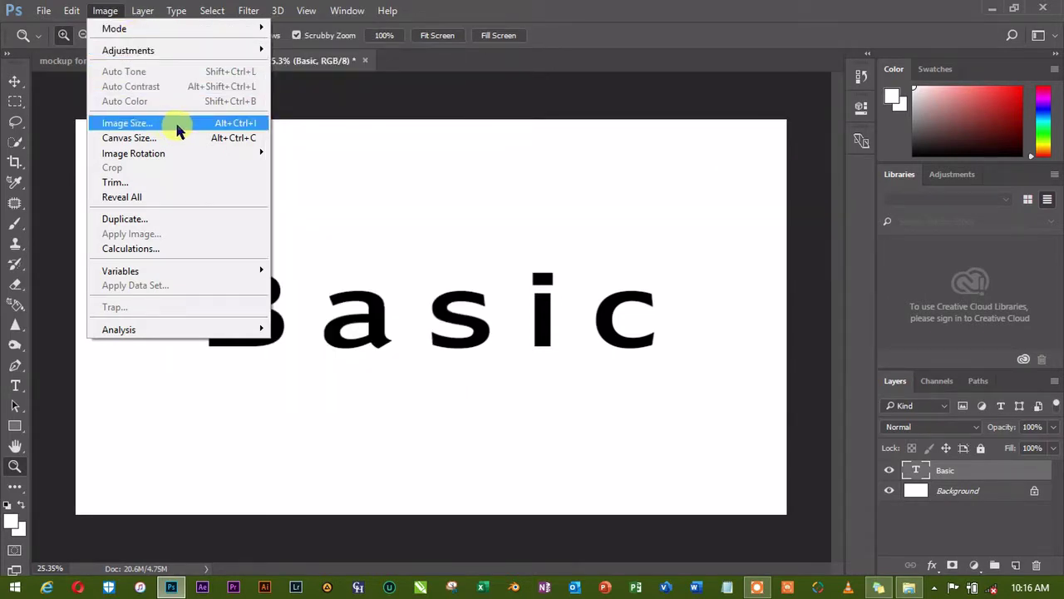
mouse_move(179, 153)
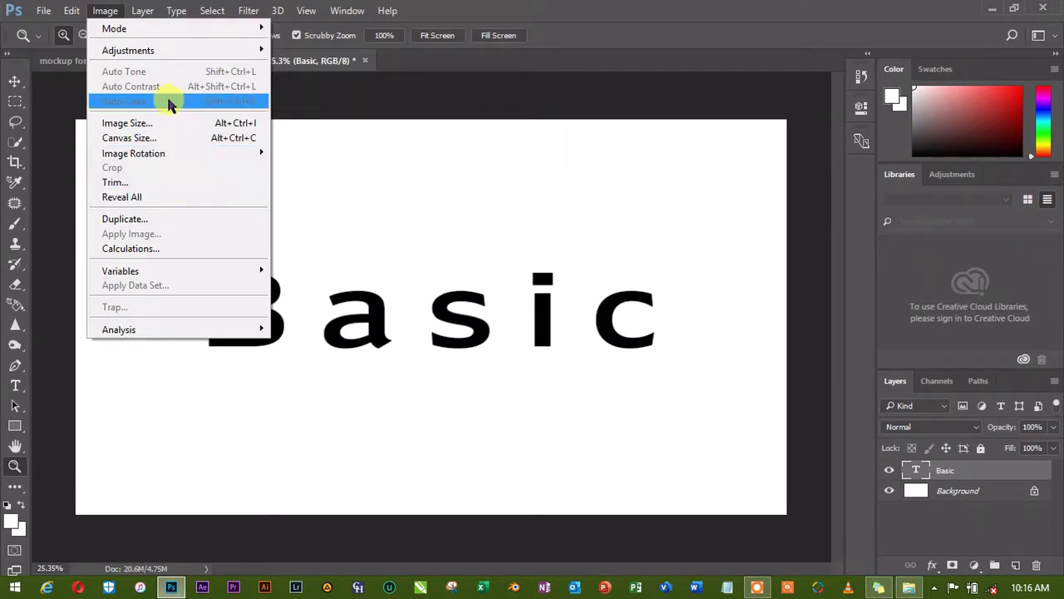
click(103, 10)
Examine the layer commands and the type commands, including the anti-alias and text orientation options, without running any.
click(141, 14)
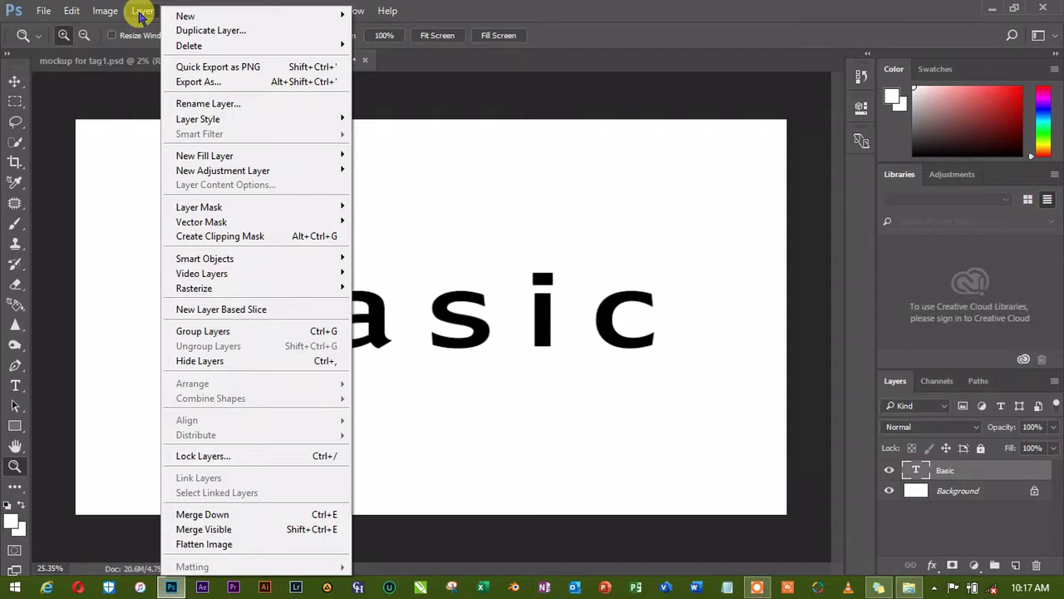
click(141, 16)
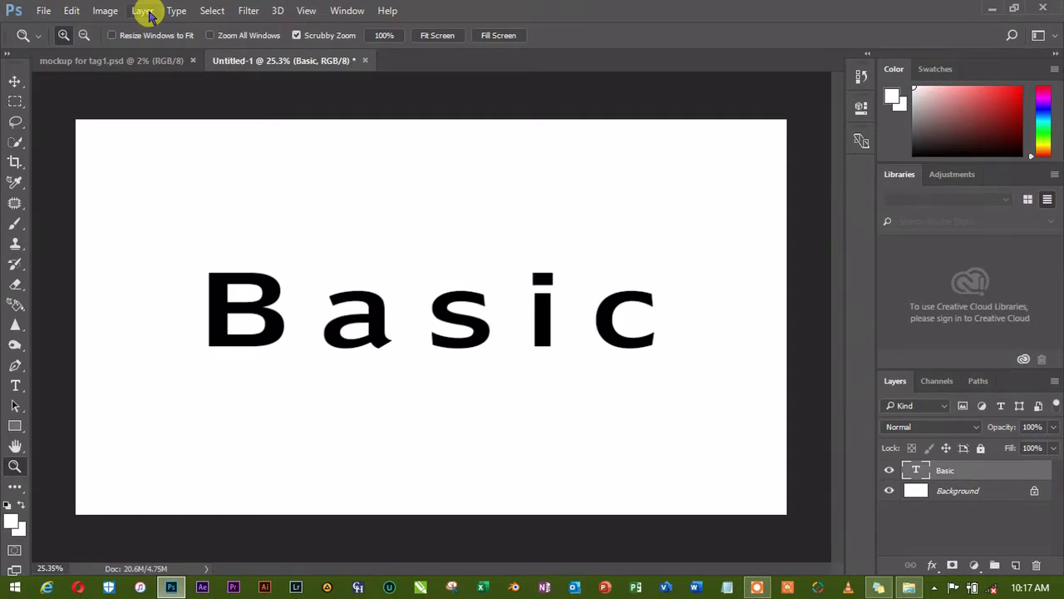
click(174, 15)
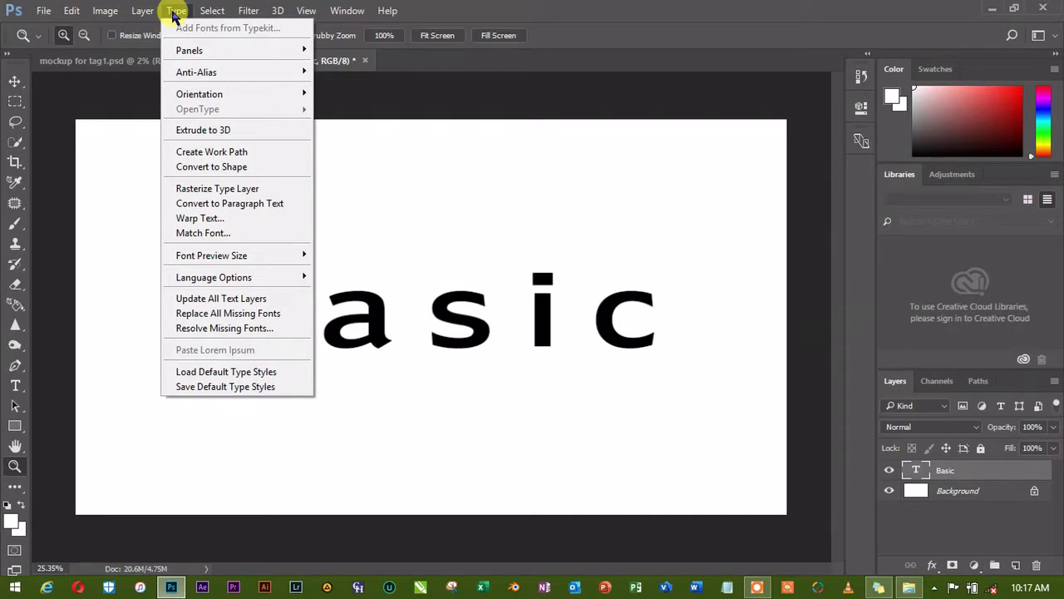
mouse_move(206, 74)
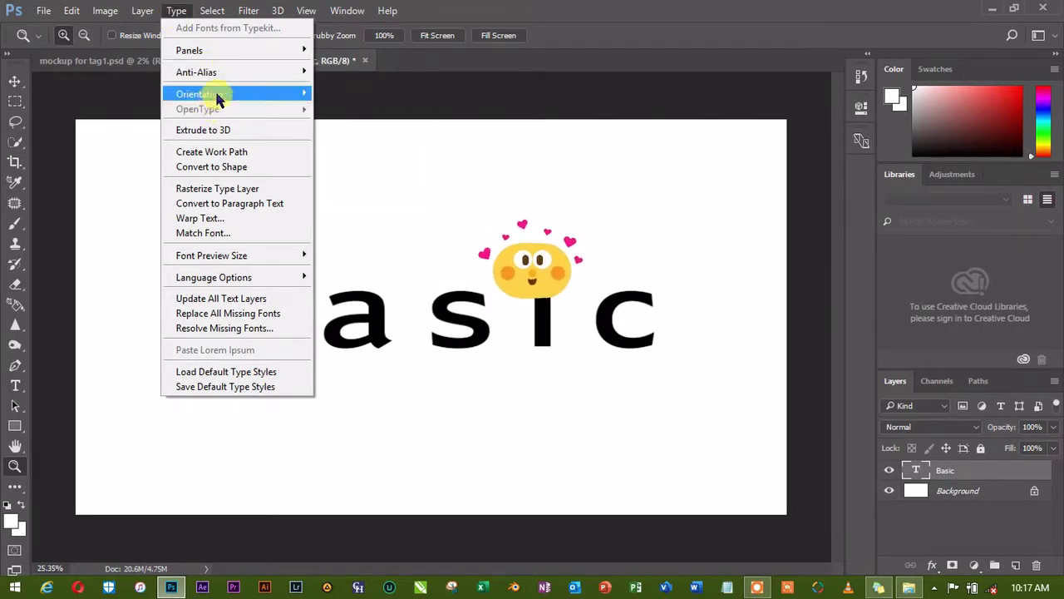
mouse_move(217, 98)
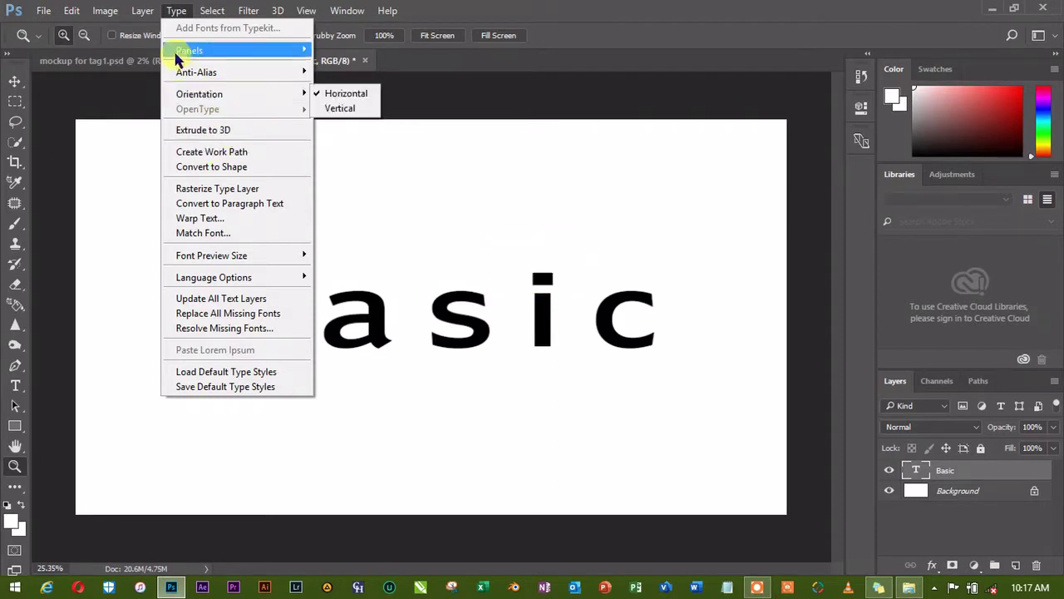
mouse_move(177, 58)
click(174, 11)
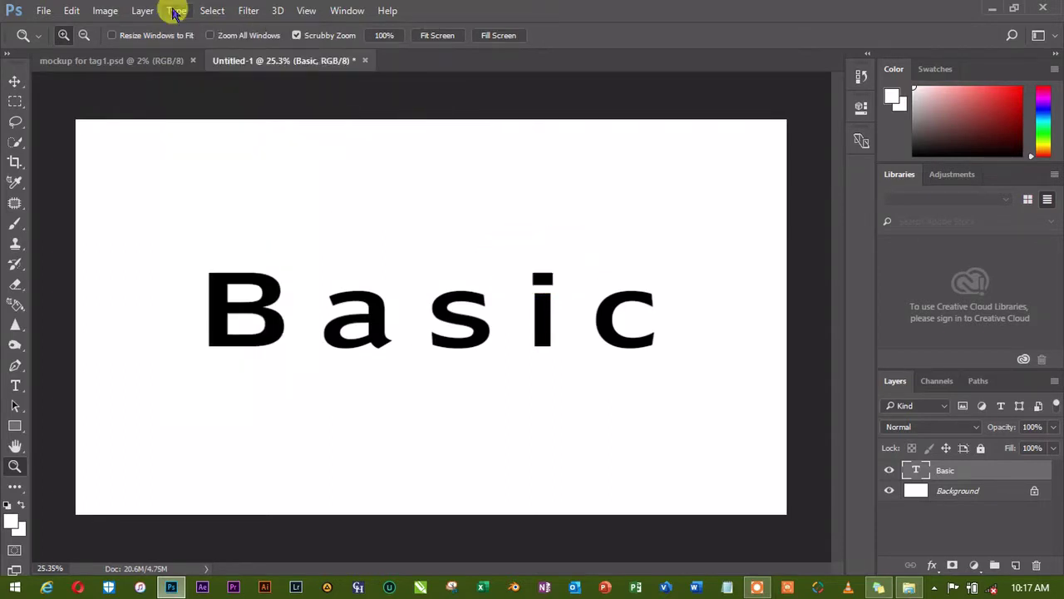
Review the commands for making and modifying selections without choosing any.
click(213, 13)
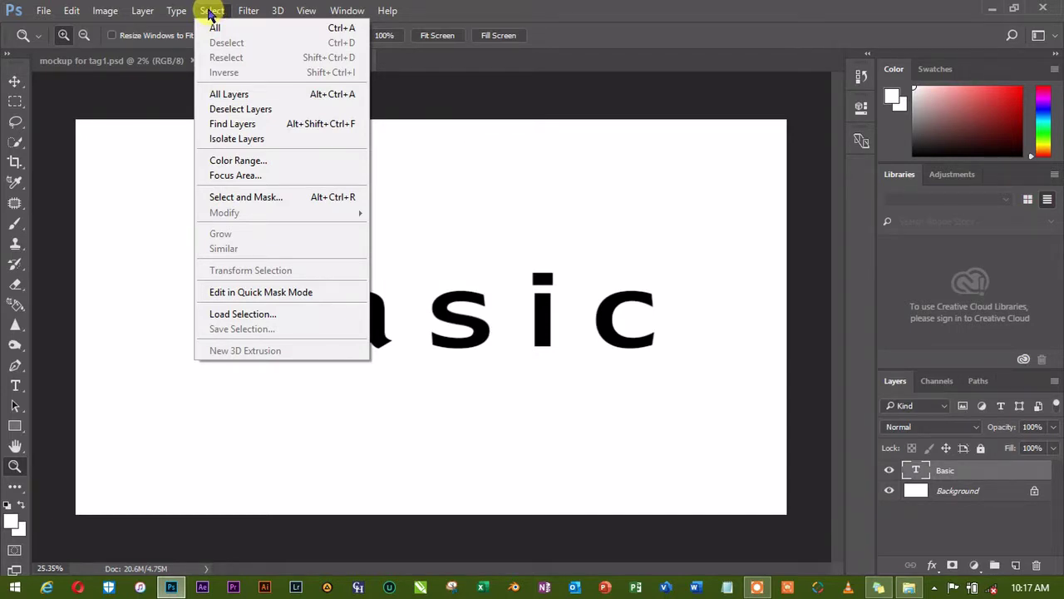
click(211, 11)
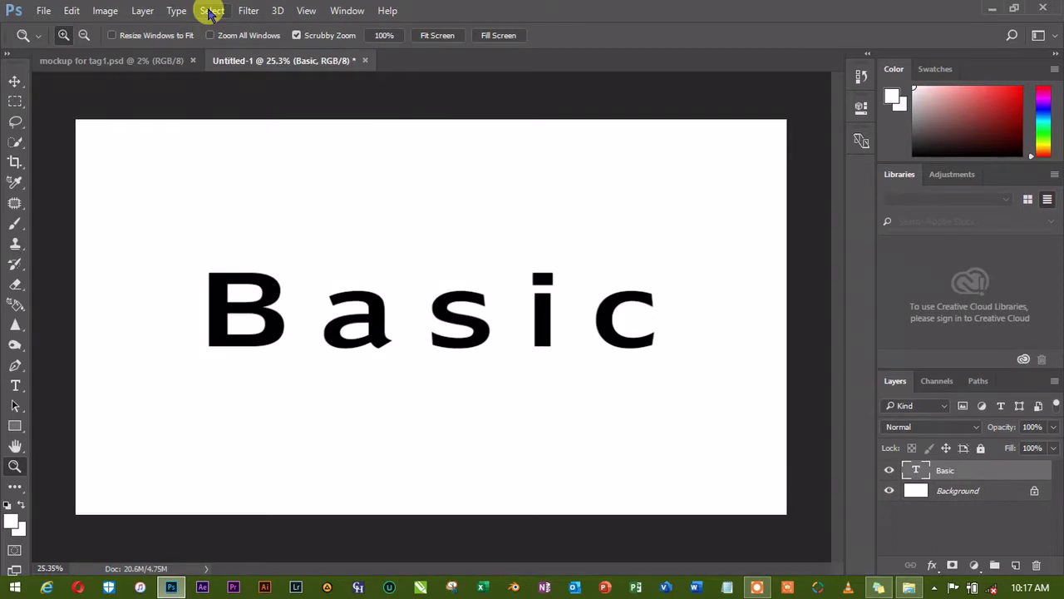
click(211, 12)
click(211, 12)
Examine the available filters, including the 3D and Blur groups, and the 3D commands without applying any.
click(250, 10)
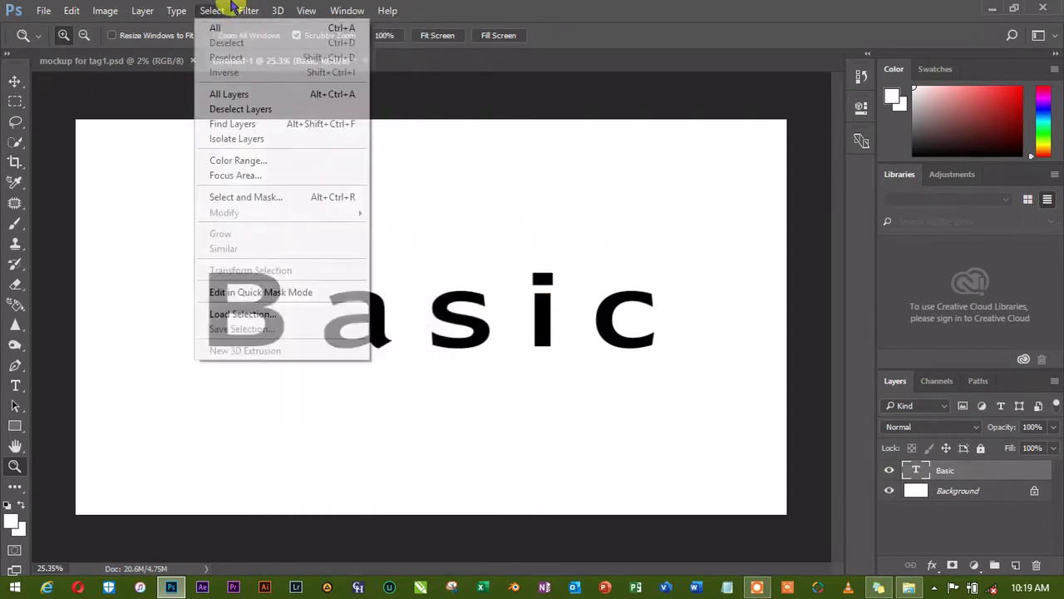
mouse_move(317, 166)
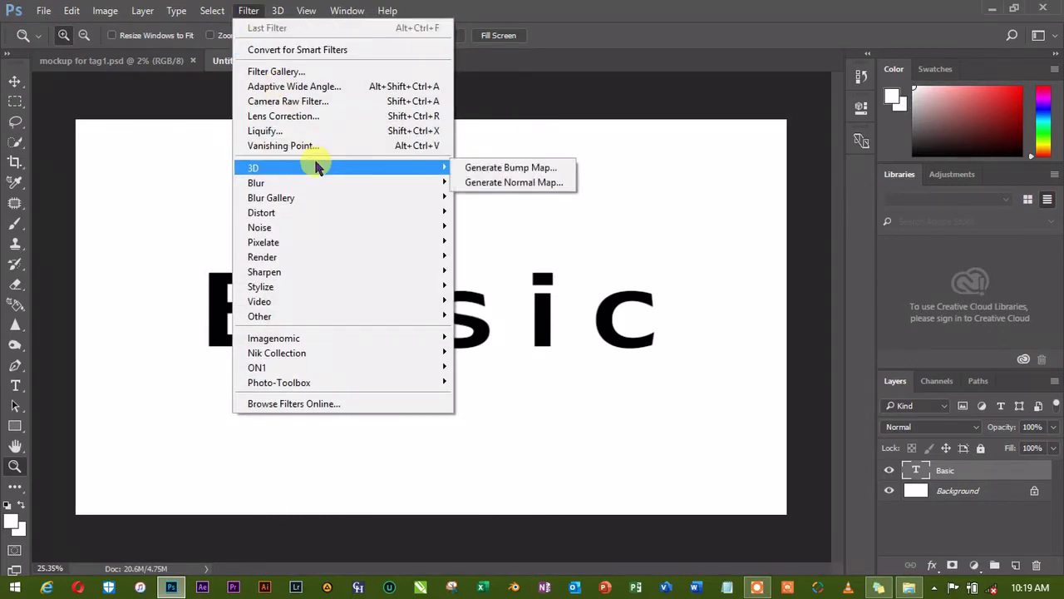
mouse_move(345, 188)
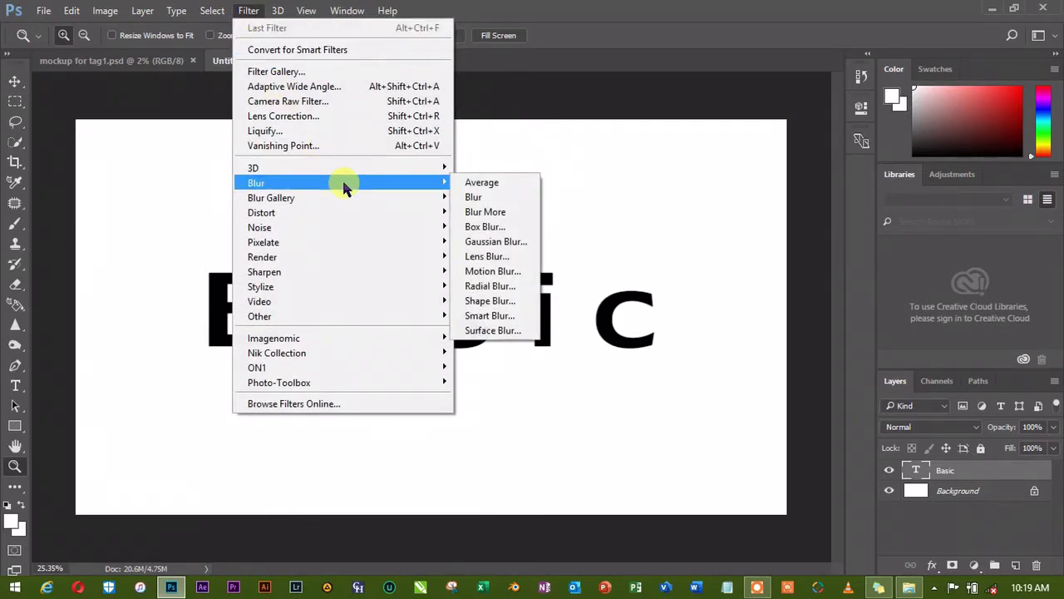
mouse_move(347, 206)
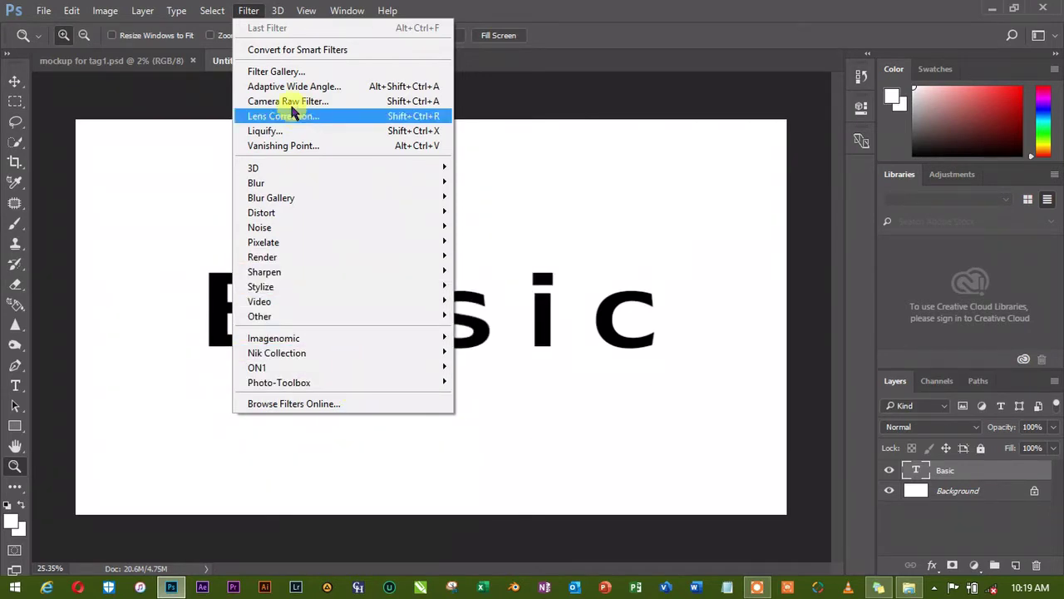
mouse_move(277, 11)
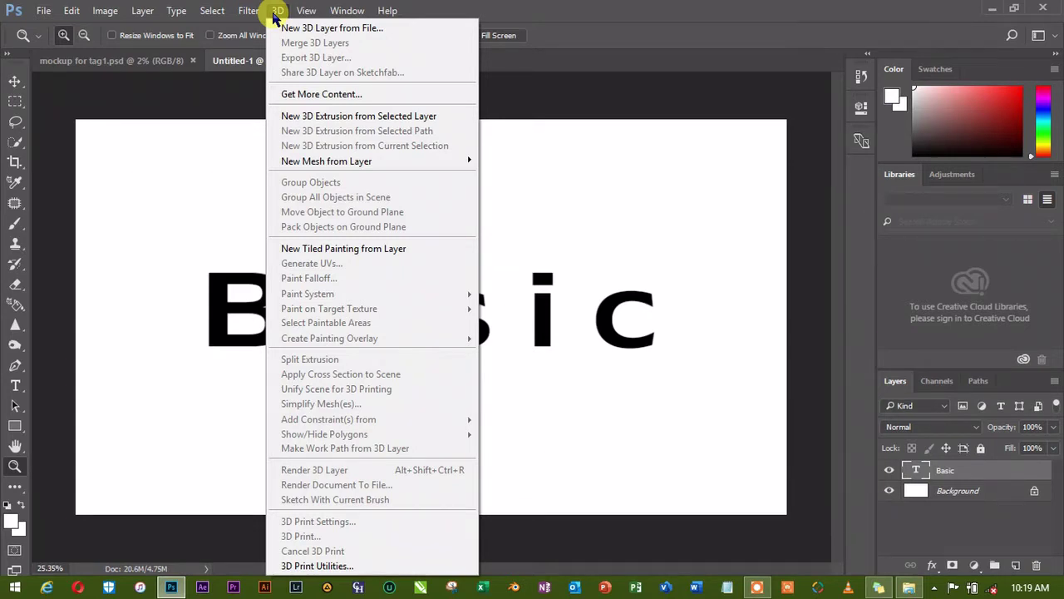
click(274, 17)
Show the grid over the canvas of the "Basic" document.
click(297, 15)
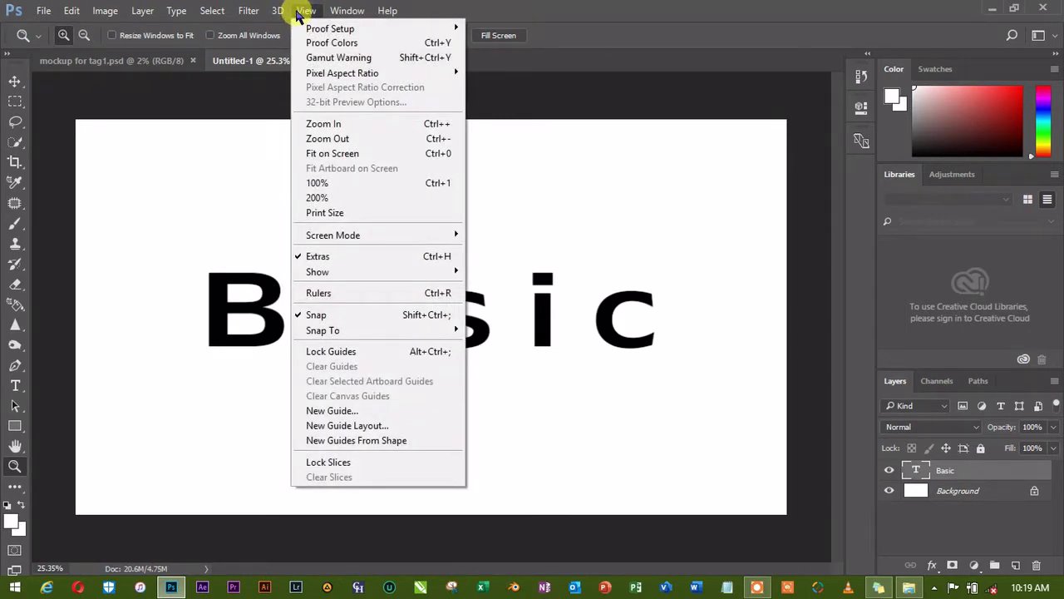
mouse_move(387, 271)
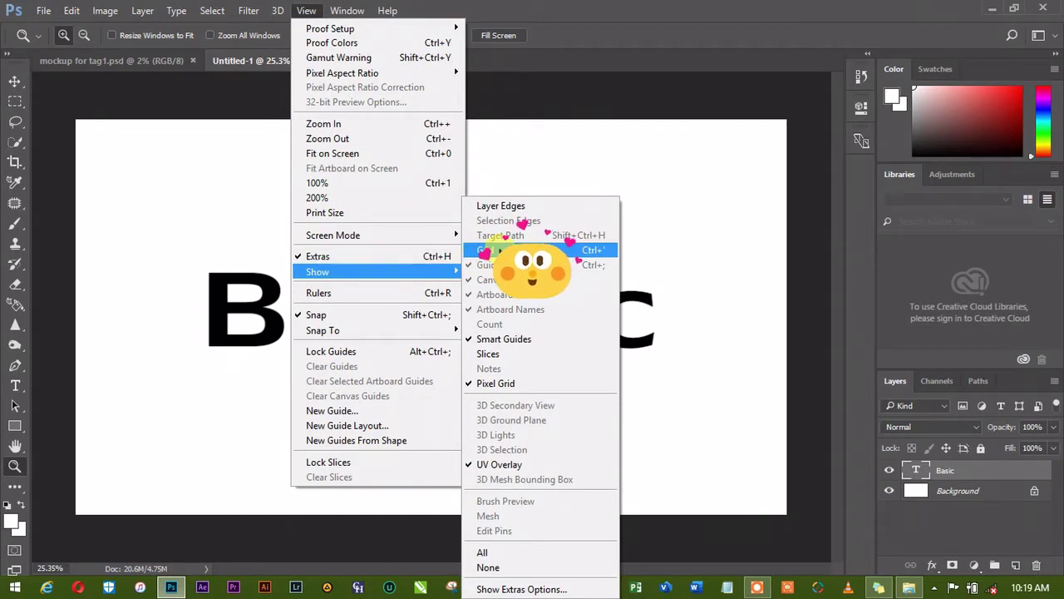
click(498, 250)
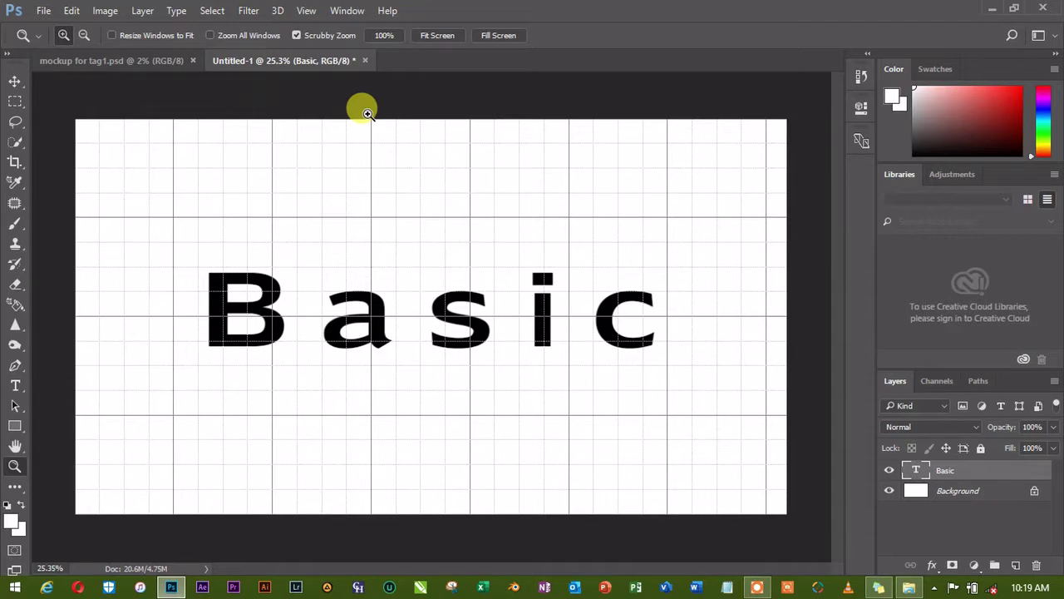
Show the rulers along the edges of the document area.
click(346, 10)
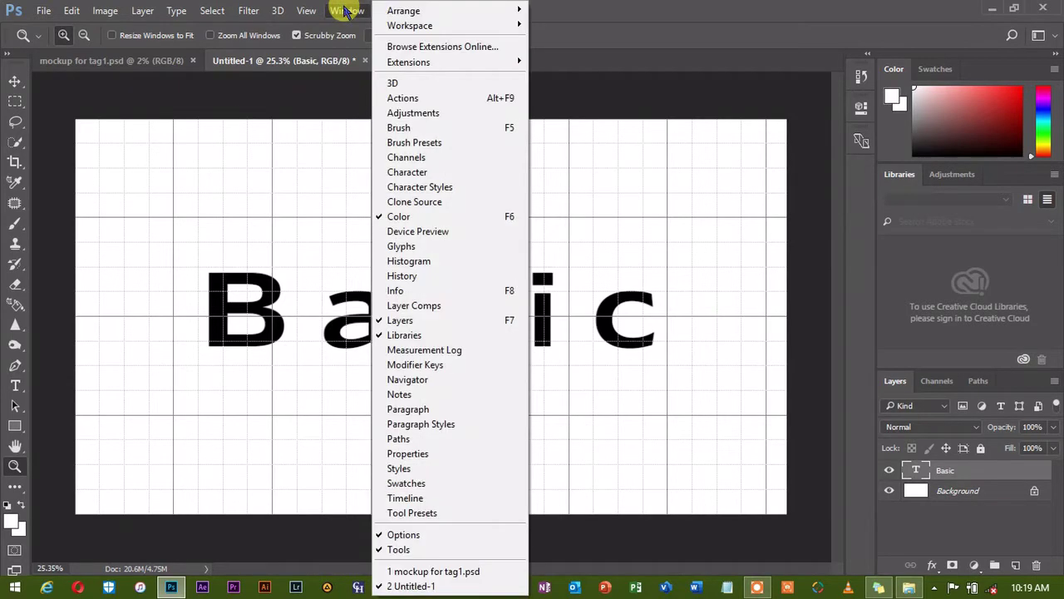
mouse_move(306, 10)
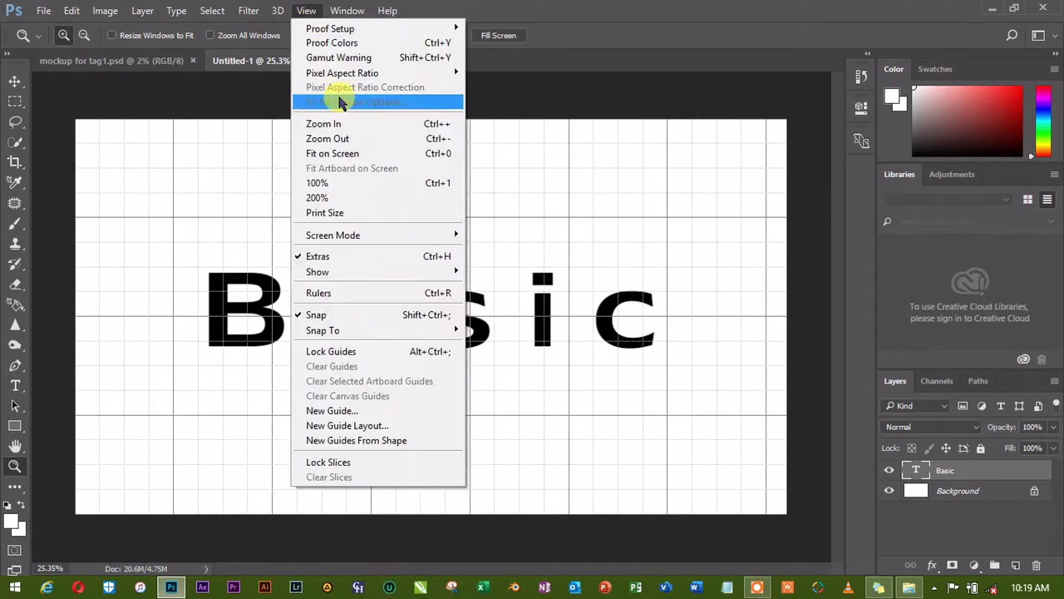
mouse_move(380, 277)
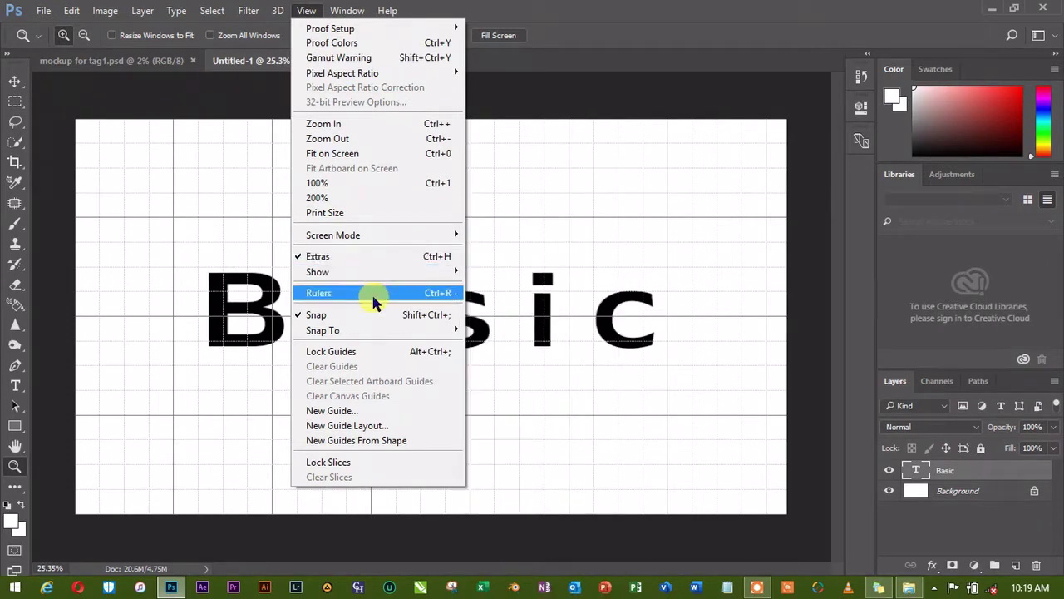
click(373, 304)
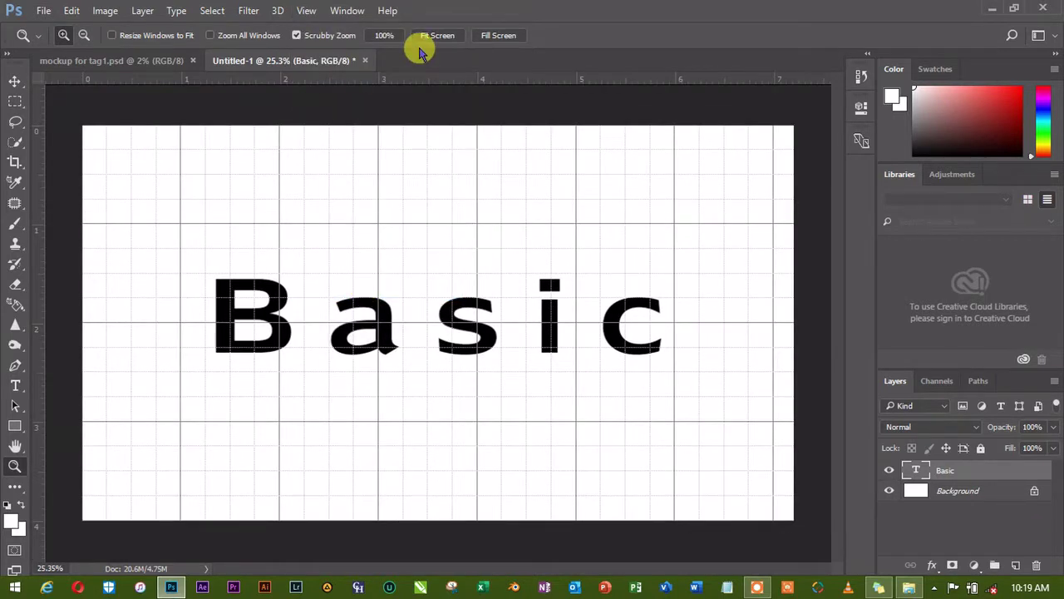
Launch the online browsing of extensions.
click(312, 12)
click(306, 14)
click(343, 15)
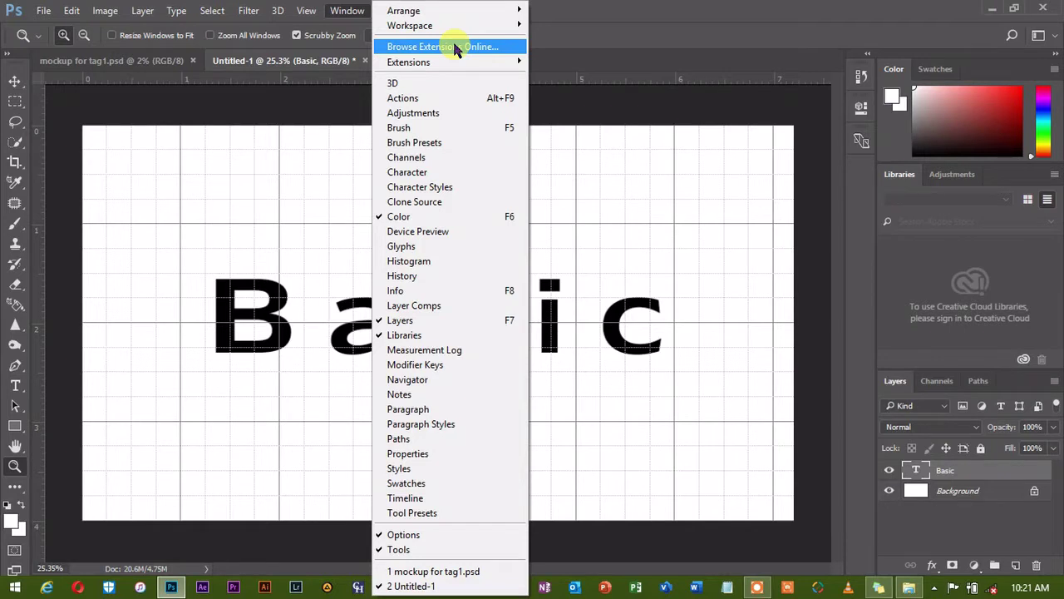
click(456, 47)
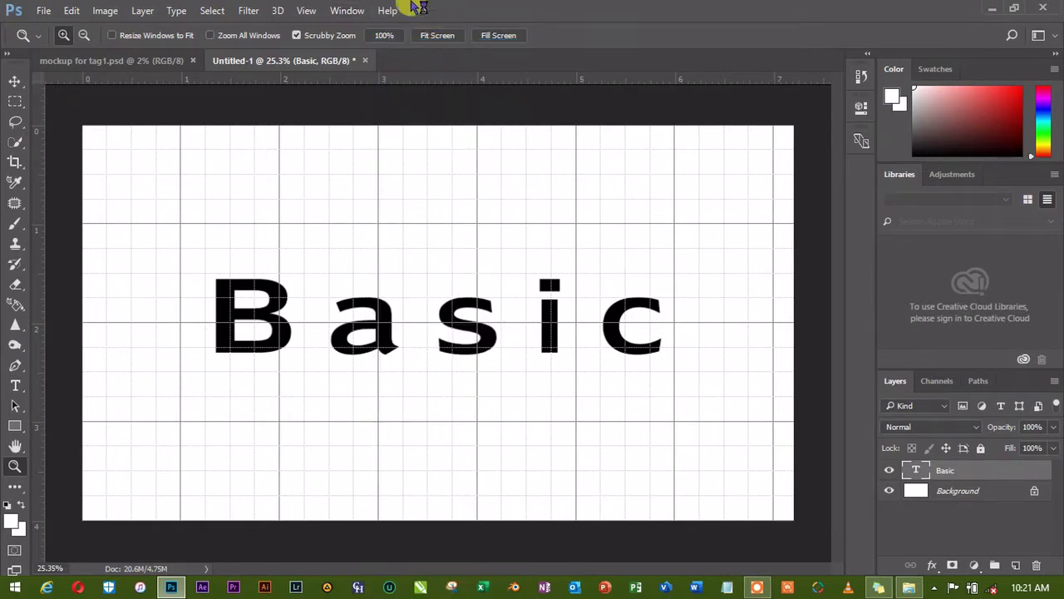
Add the Character panel to the collapsed panel dock and collapse it to its icon.
click(345, 11)
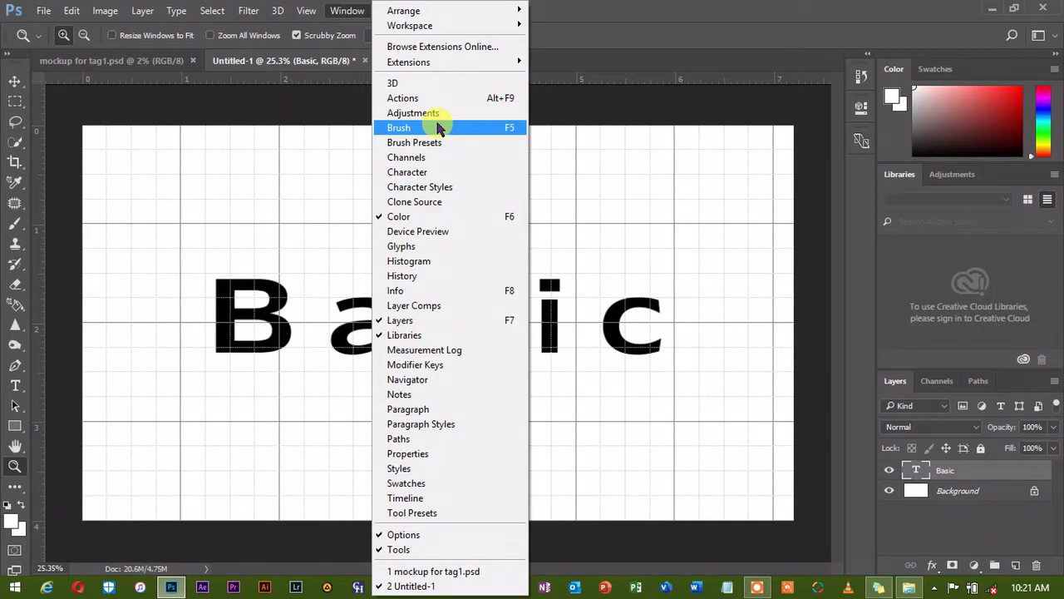
click(429, 173)
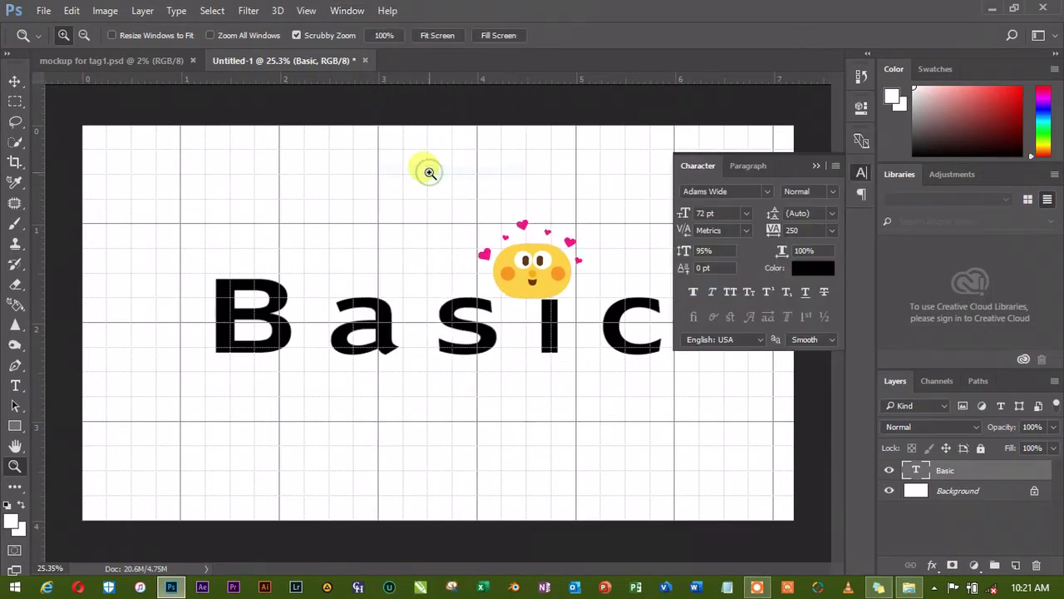
click(862, 172)
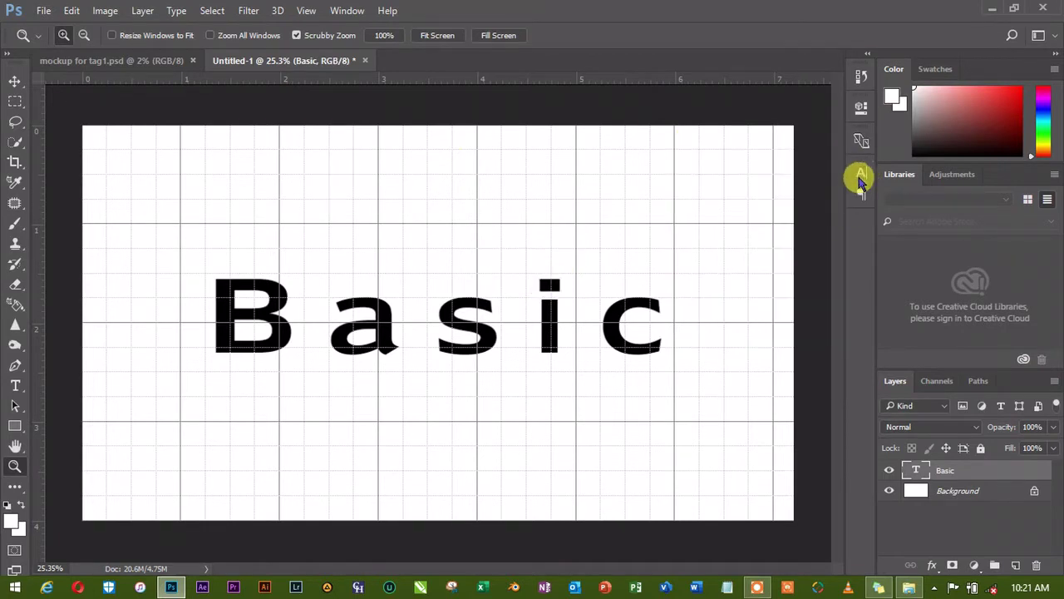
Add the Glyphs panel to the collapsed panel dock and collapse it to its icon.
click(347, 10)
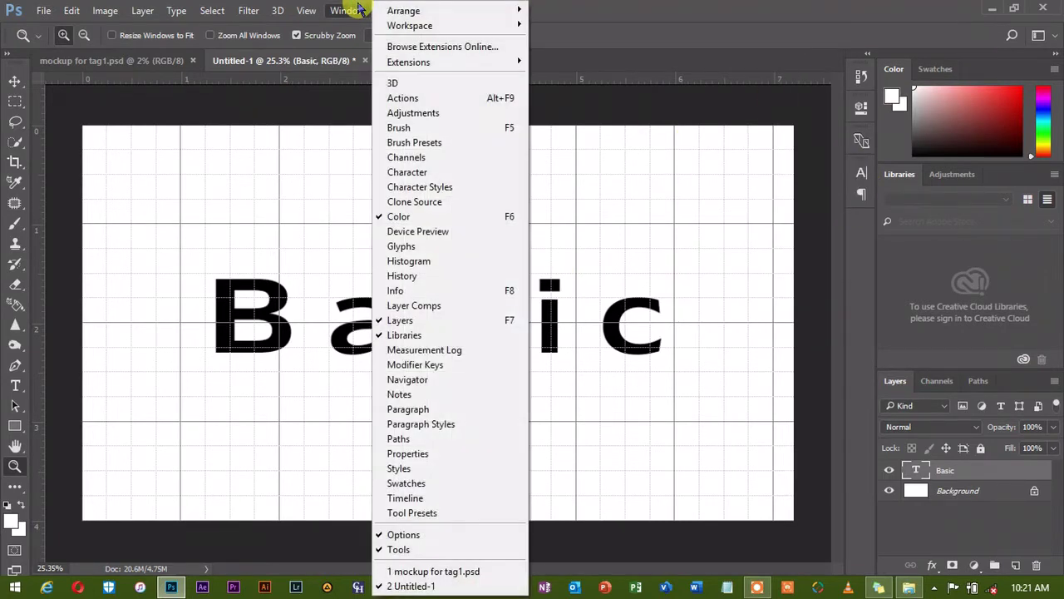
click(416, 246)
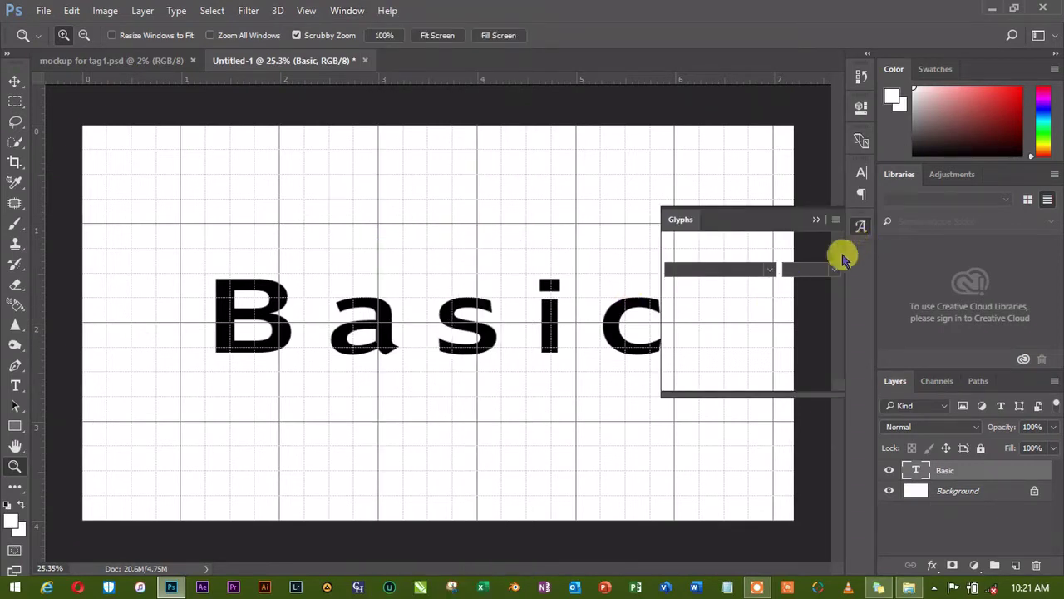
click(862, 229)
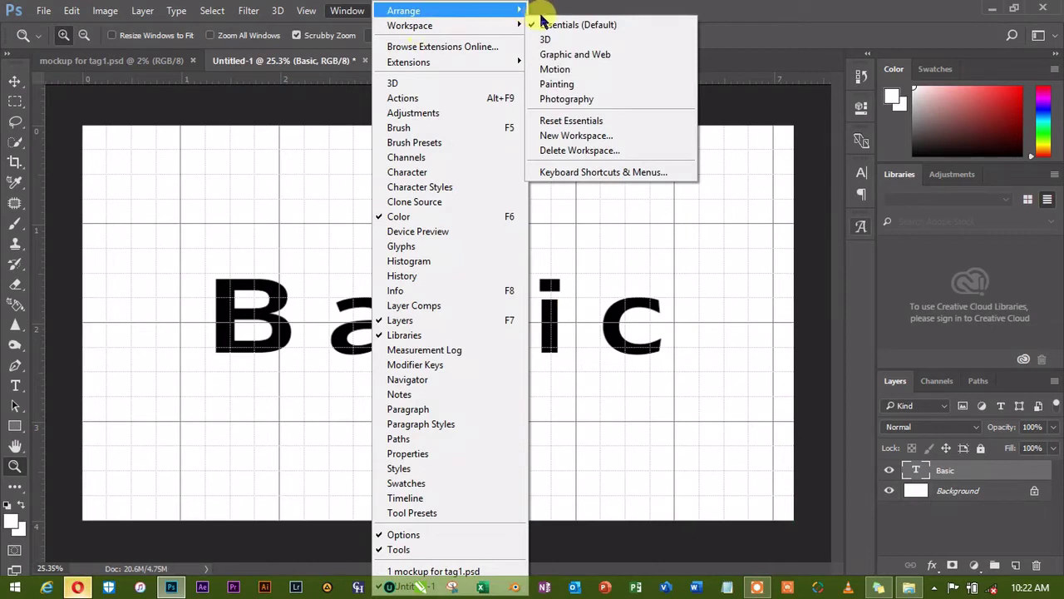
Expand the docked Glyphs panel to view its characters and collapse it back to its icon.
click(735, 24)
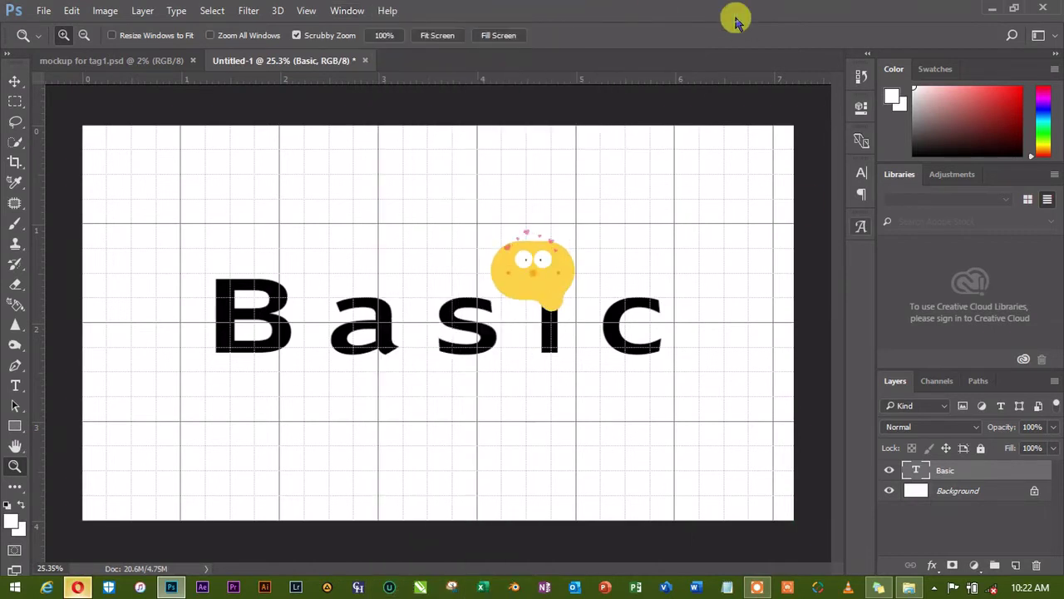
click(861, 228)
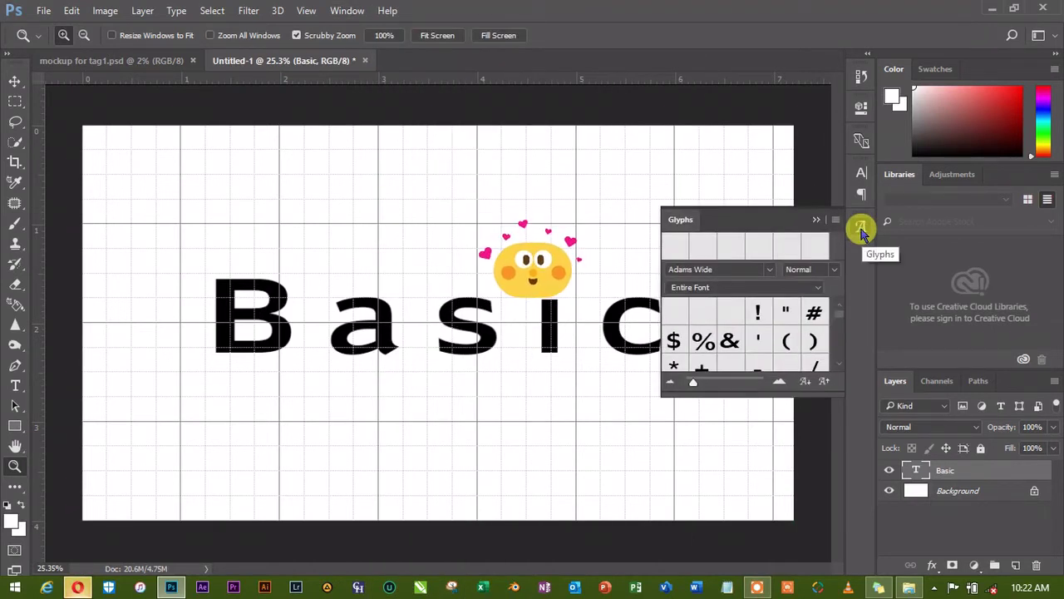
click(861, 228)
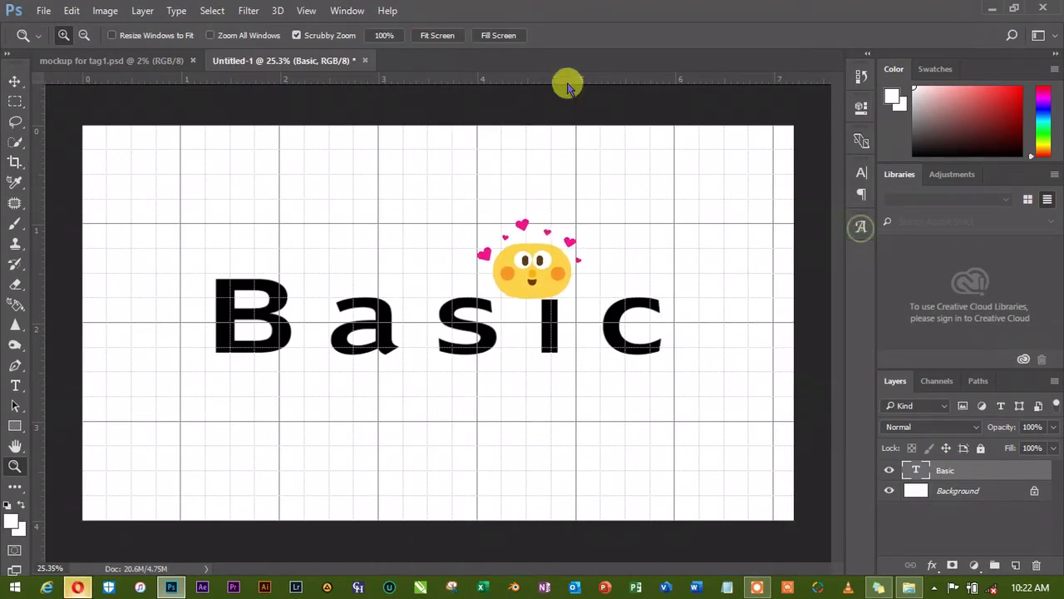
Add the Actions panel to the collapsed panel dock, leaving it as an icon.
click(347, 10)
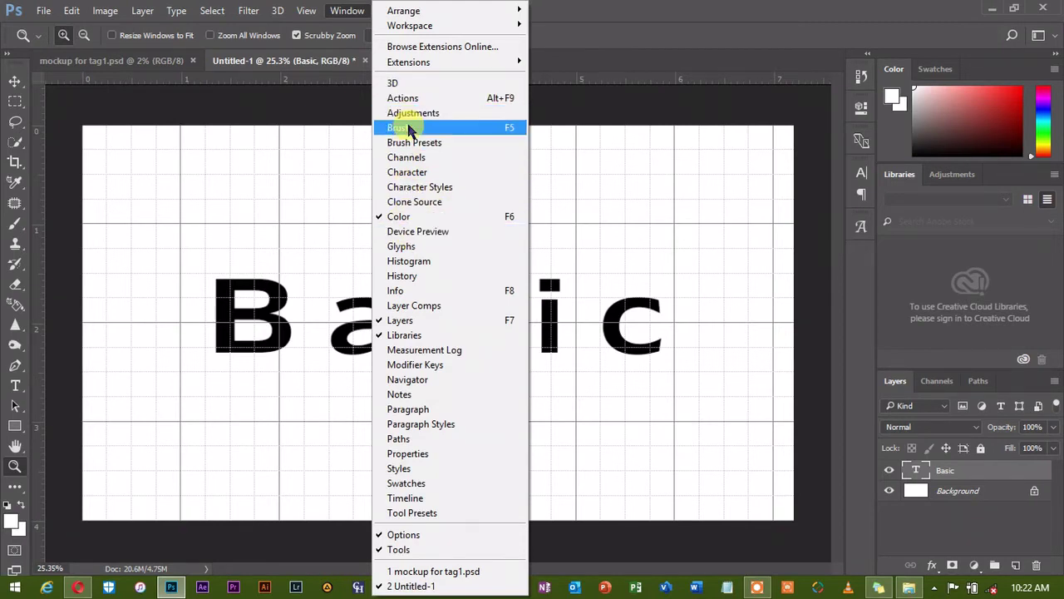
click(404, 98)
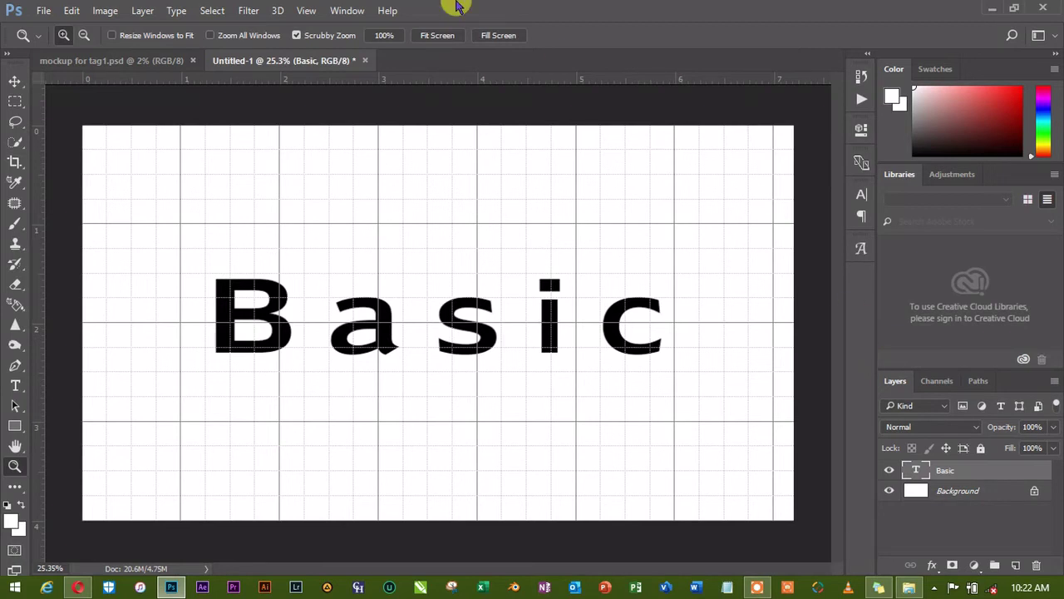
click(345, 10)
click(345, 8)
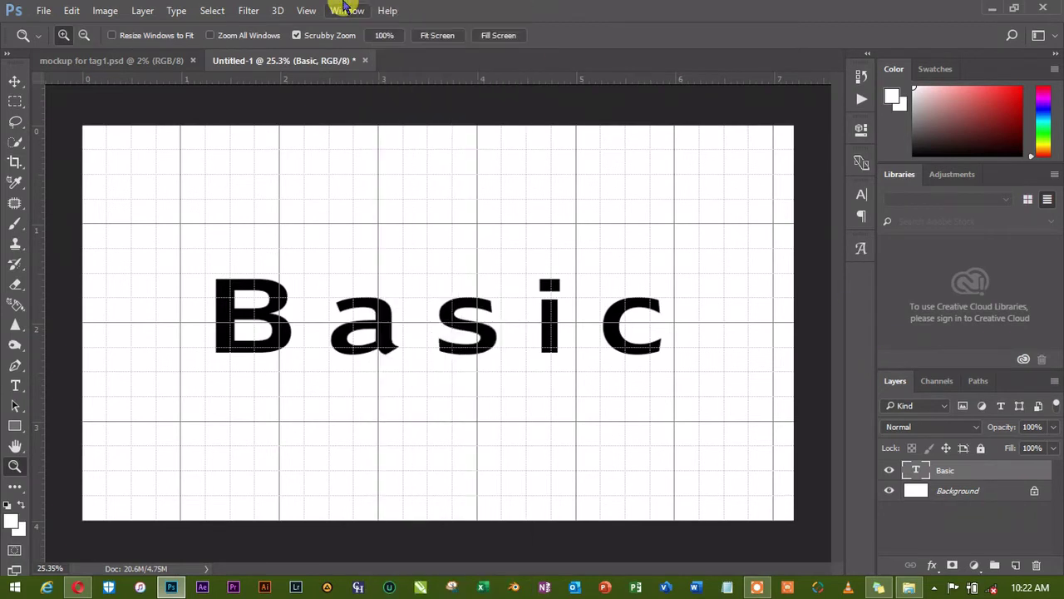